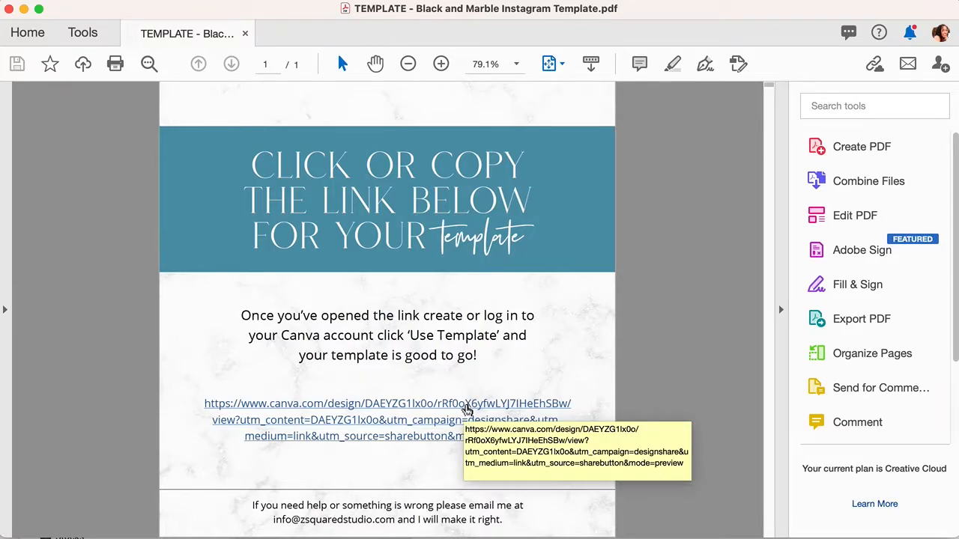
# Step: Open the Canva template link in the PDF and use the template to create an editable copy
pyautogui.click(466, 408)
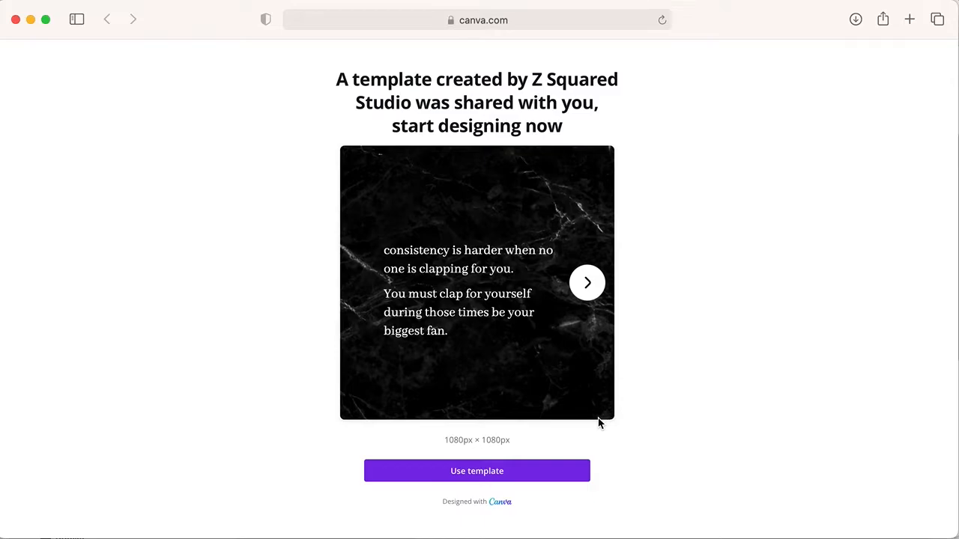
pyautogui.click(516, 472)
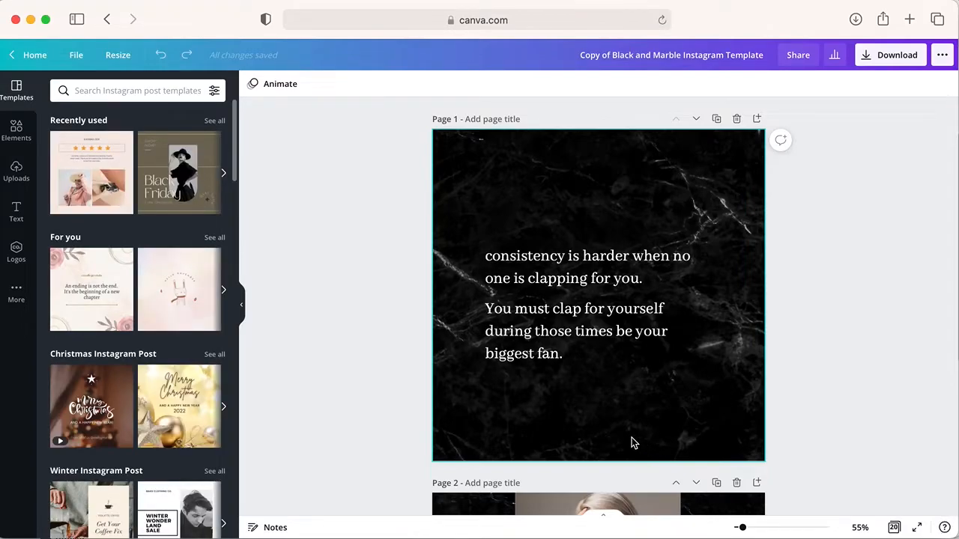
# Step: Show all pages of the design in a grid and open page 3 with the style quote for editing
pyautogui.click(895, 528)
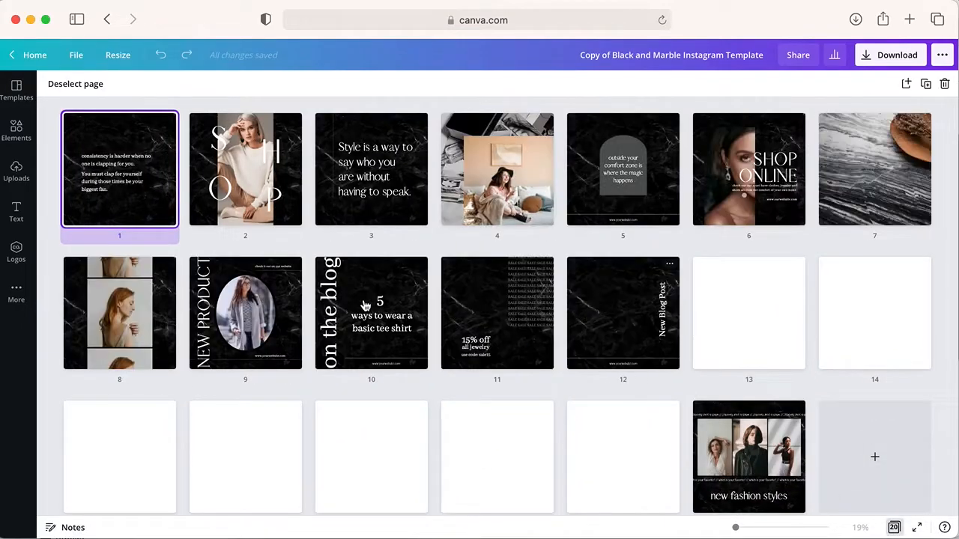
pyautogui.scroll(-1, 744, 343)
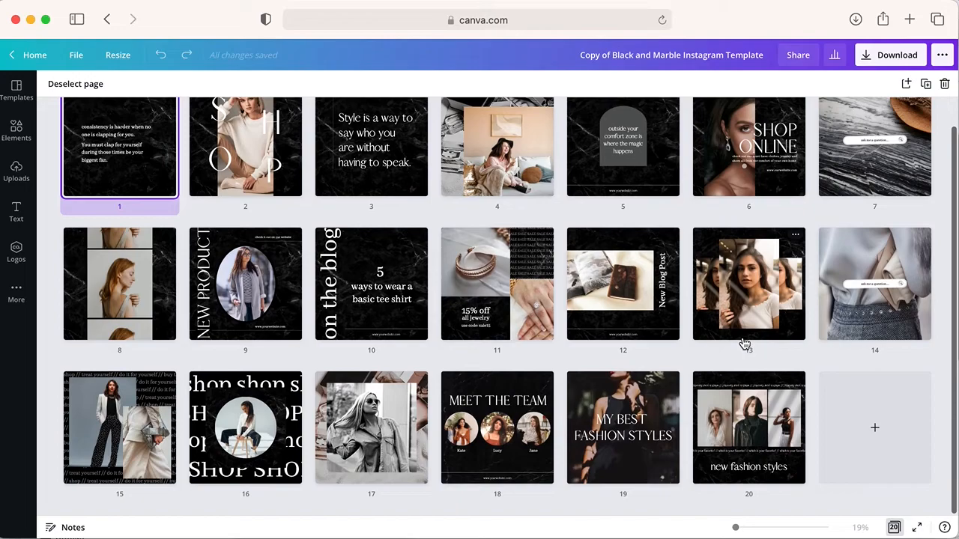
pyautogui.scroll(1, 744, 343)
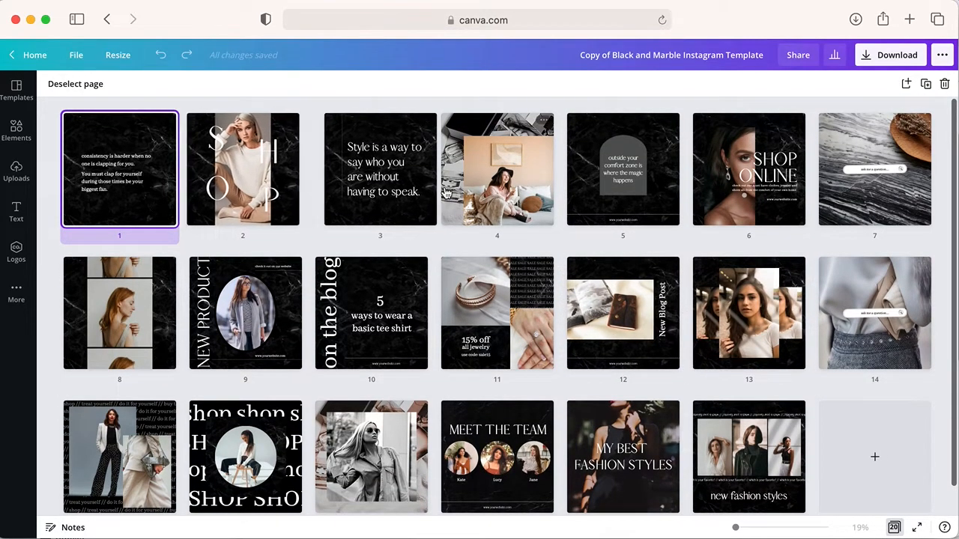
pyautogui.click(371, 186)
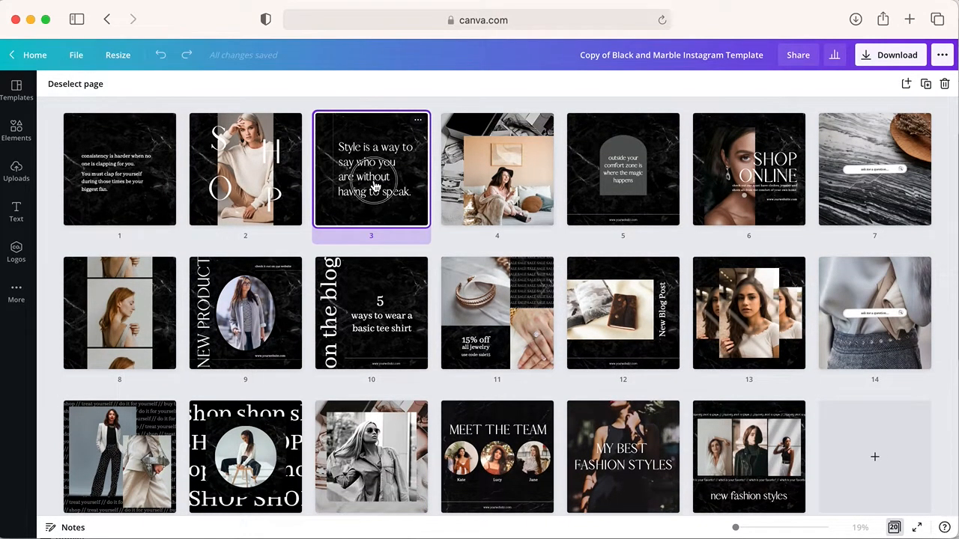
pyautogui.doubleClick(375, 186)
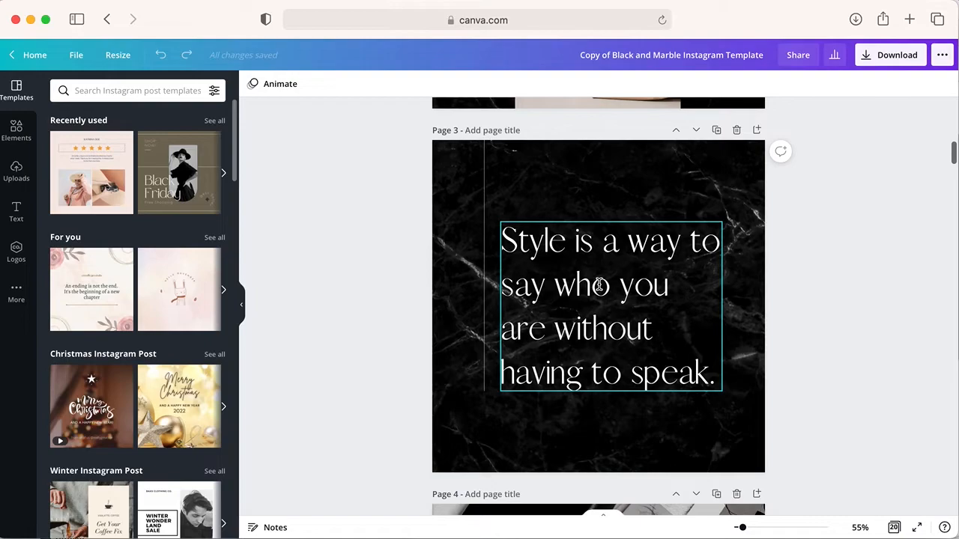
# Step: Look through the available fonts and text colors for the quote on page 3
pyautogui.click(551, 266)
pyautogui.click(285, 87)
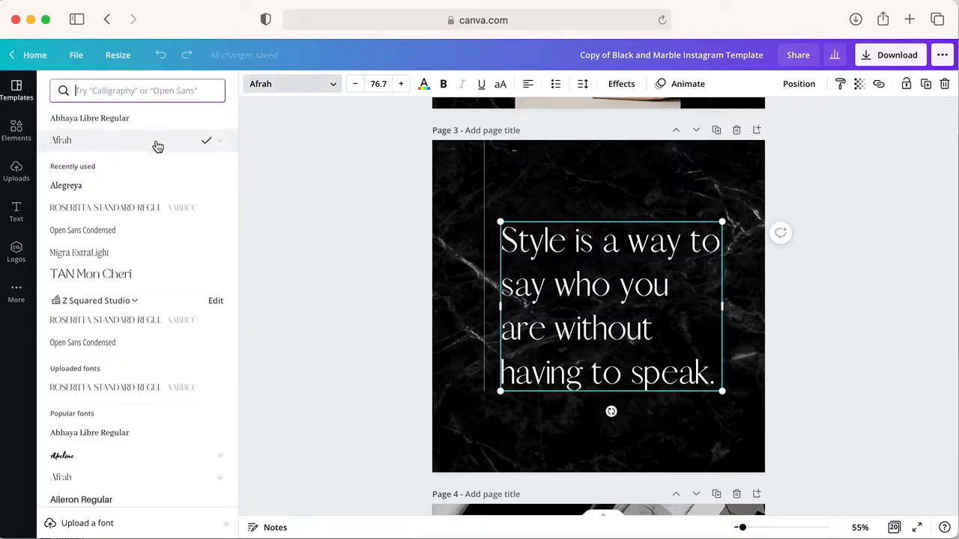
pyautogui.scroll(-3, 172, 305)
pyautogui.scroll(-10, 173, 305)
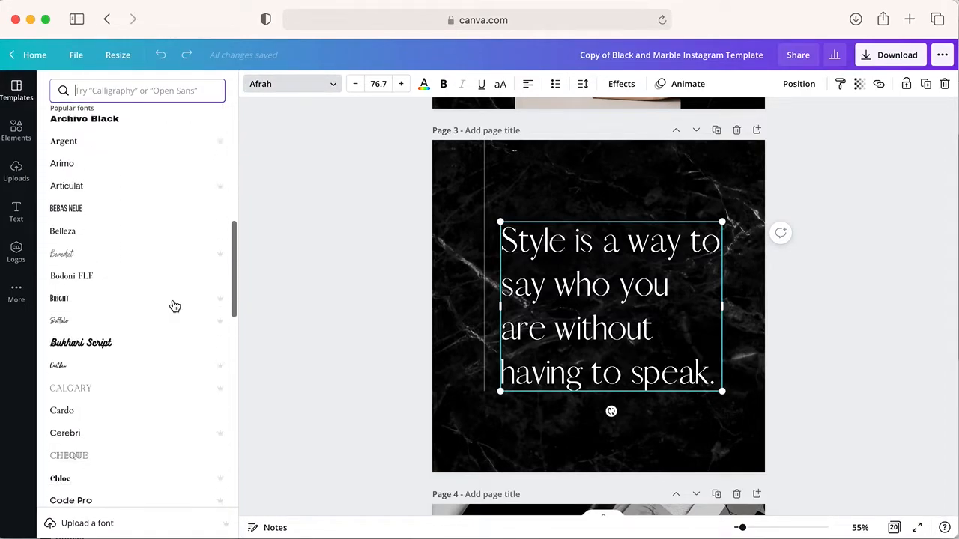
pyautogui.click(424, 85)
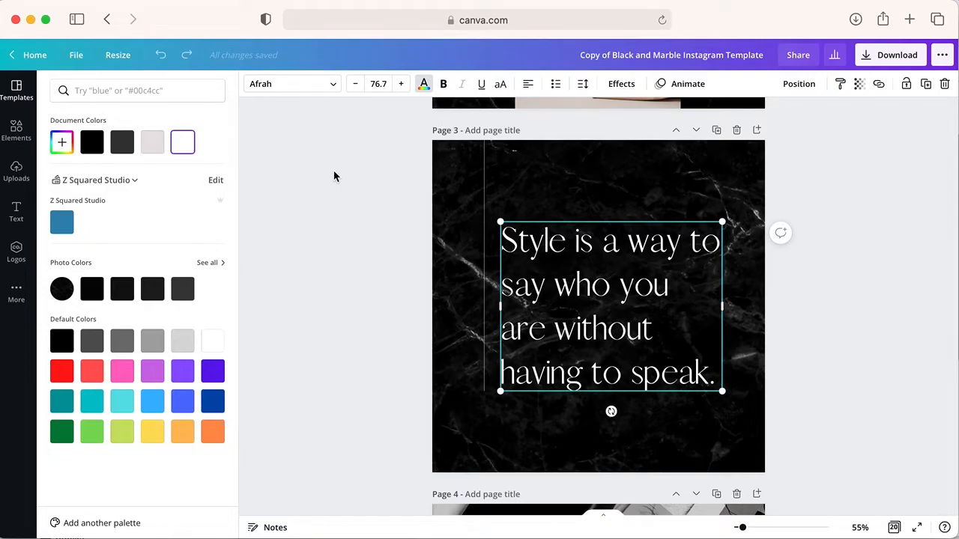
# Step: Set the line weight of the thin vertical line on page 3 to 2
pyautogui.click(483, 191)
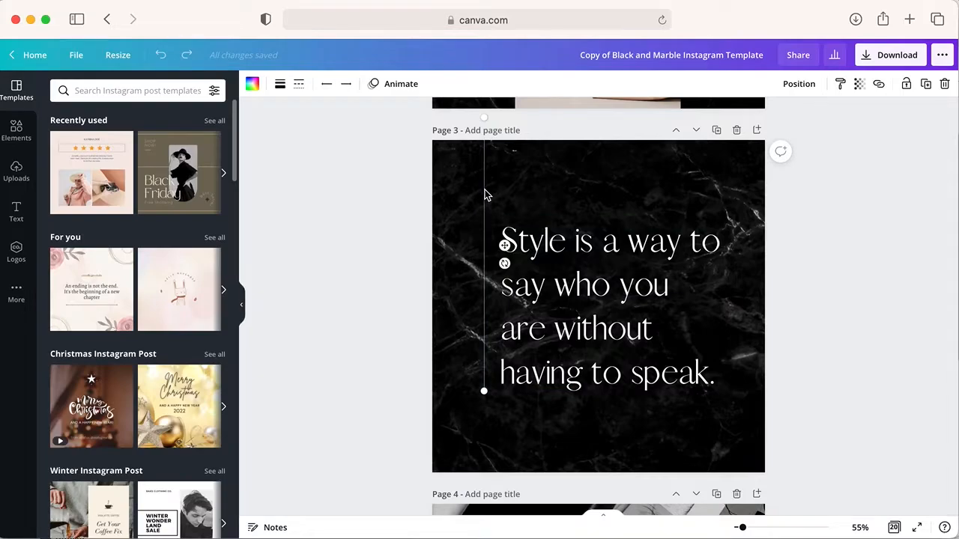
pyautogui.click(280, 86)
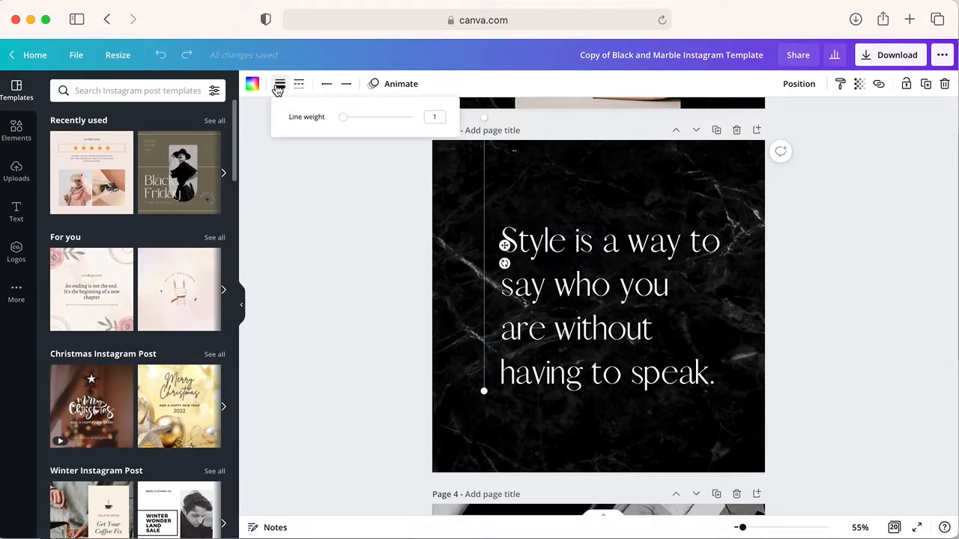
pyautogui.moveTo(346, 126)
pyautogui.mouseDown()
pyautogui.moveTo(362, 124)
pyautogui.moveTo(346, 124)
pyautogui.mouseUp()
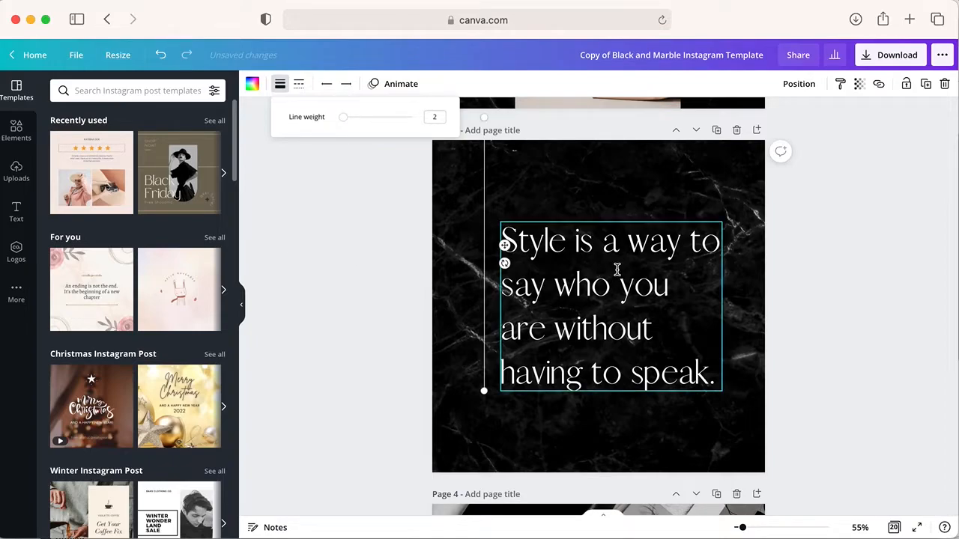
pyautogui.click(548, 197)
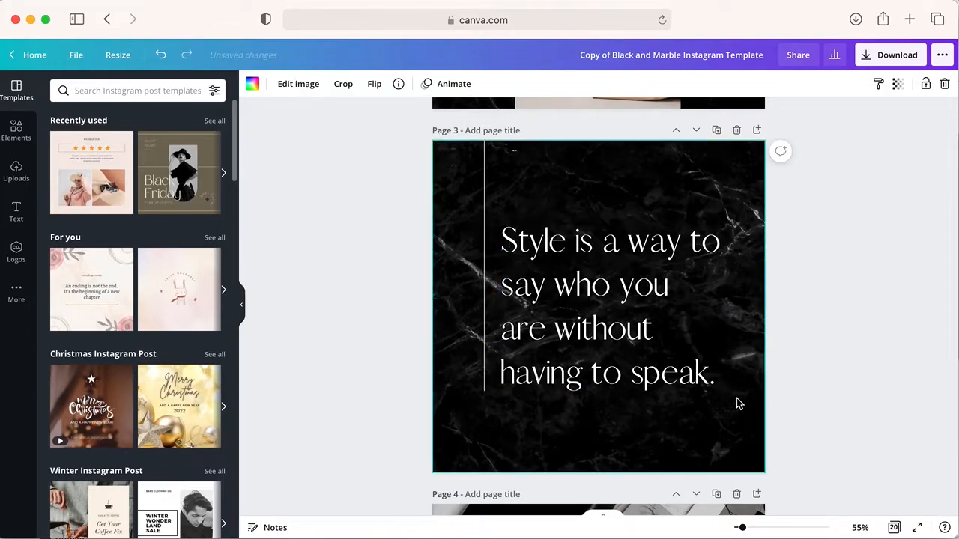
pyautogui.click(718, 382)
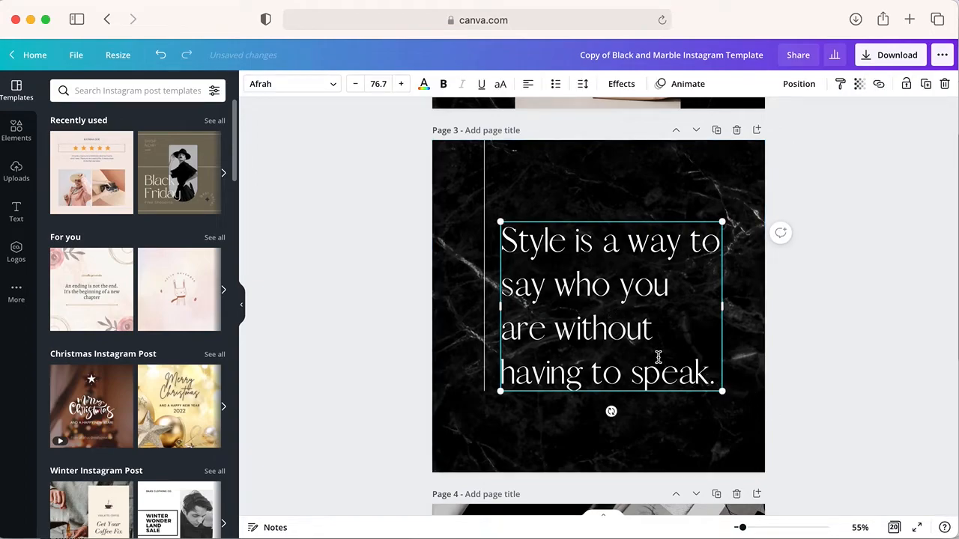
pyautogui.moveTo(714, 379); pyautogui.dragTo(548, 262)
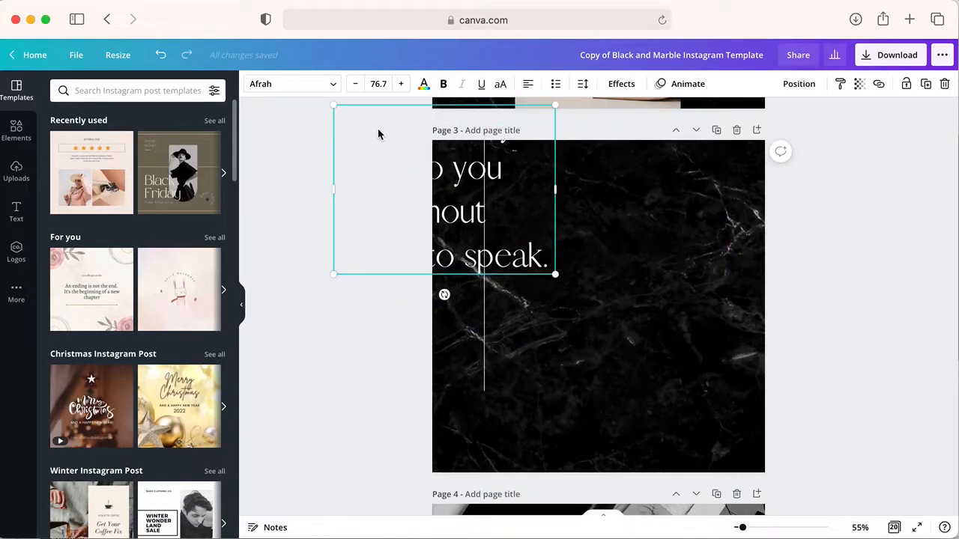
pyautogui.click(159, 60)
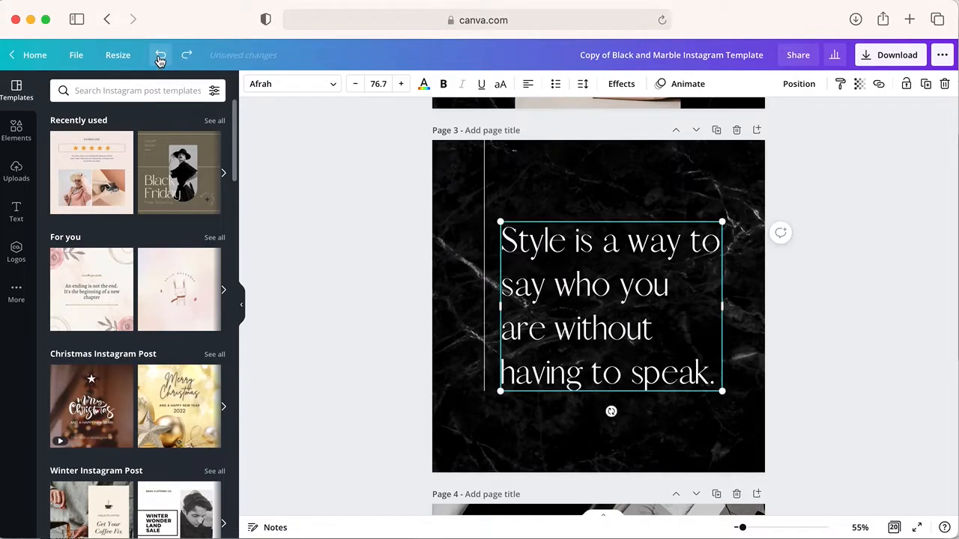
# Step: Replace the whole quote on page 3 with "your quote goes here"
pyautogui.doubleClick(593, 342)
pyautogui.moveTo(717, 381); pyautogui.dragTo(488, 237)
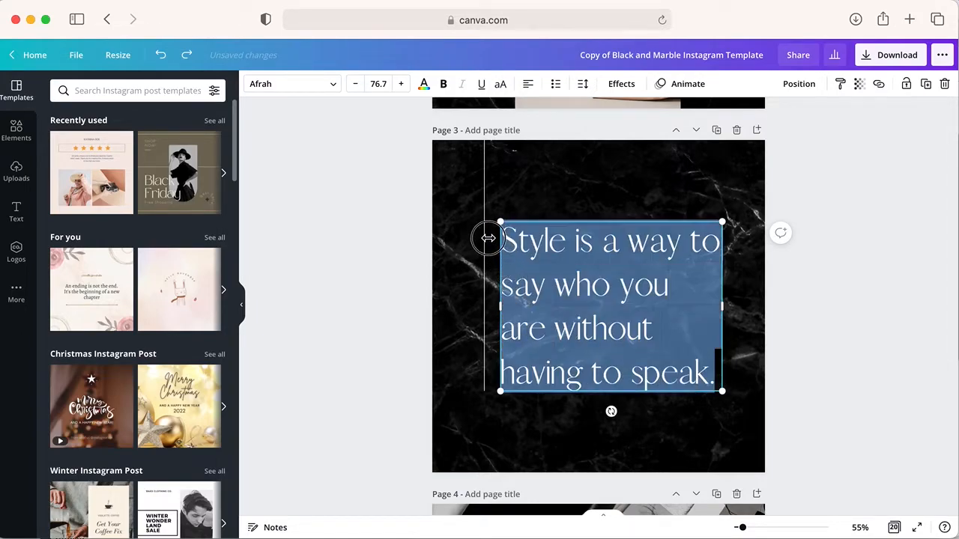
pyautogui.write('your quote goes here')
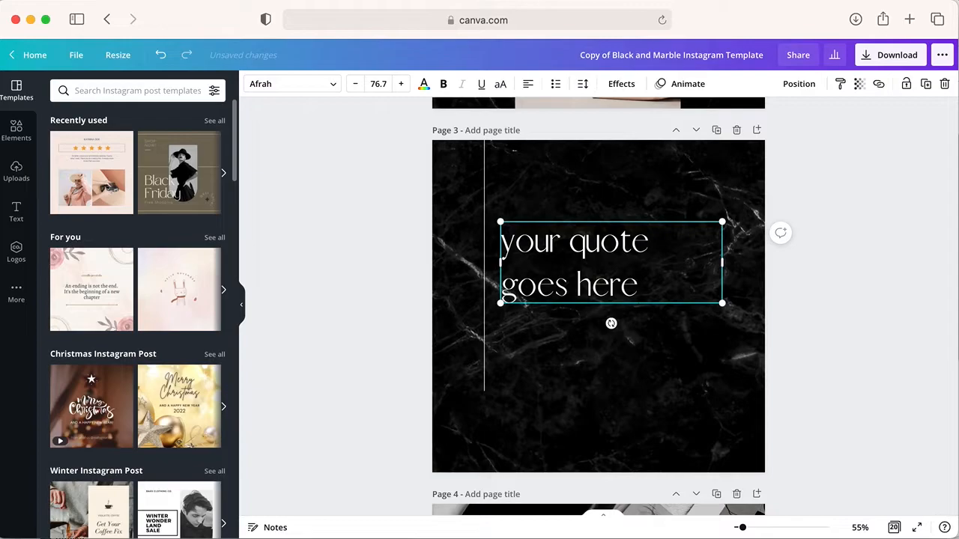
# Step: Narrow the quote's text box so that each word sits on its own line
pyautogui.scroll(-1, 558, 221)
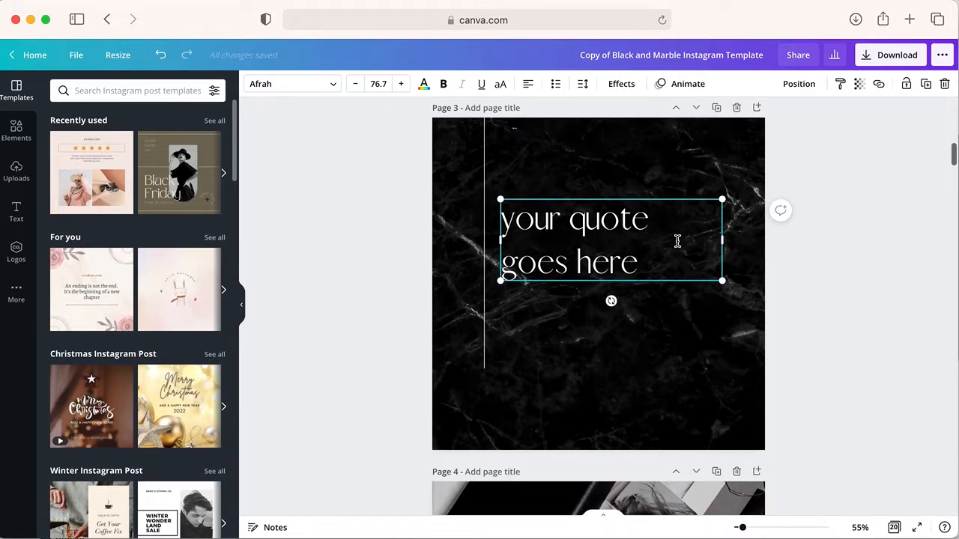
pyautogui.scroll(-1, 723, 241)
pyautogui.moveTo(722, 240); pyautogui.dragTo(584, 236)
pyautogui.moveTo(585, 272); pyautogui.dragTo(580, 272)
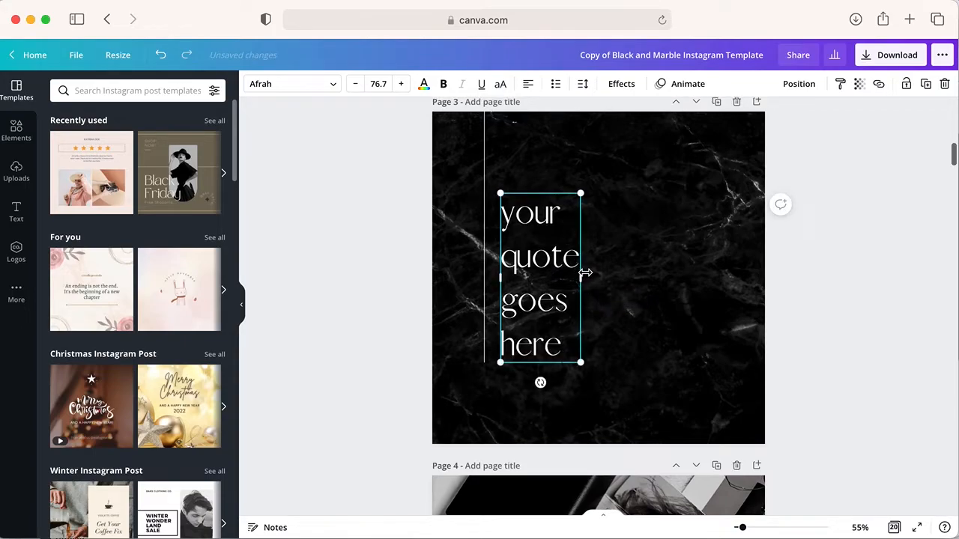
# Step: Align the quote's text box to the center and middle of the page
pyautogui.click(802, 84)
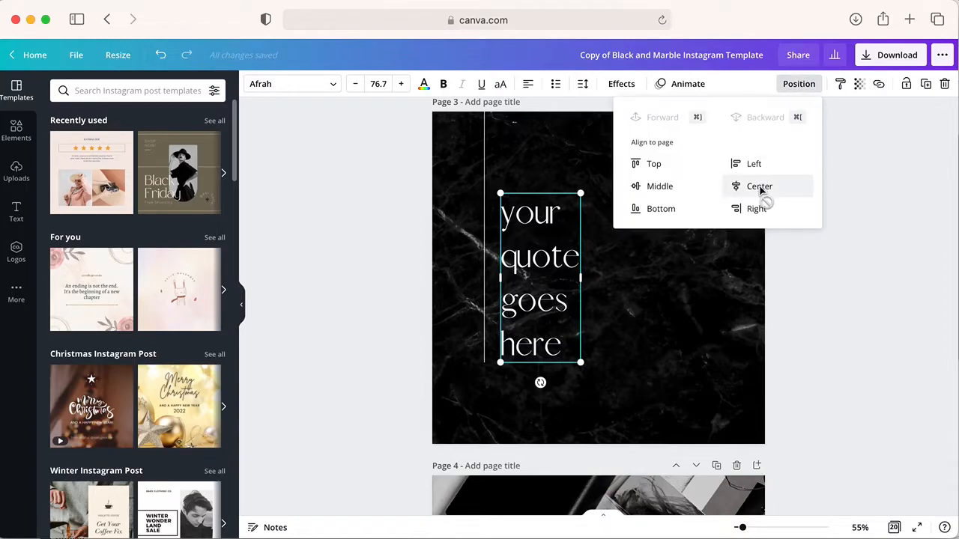
pyautogui.click(762, 193)
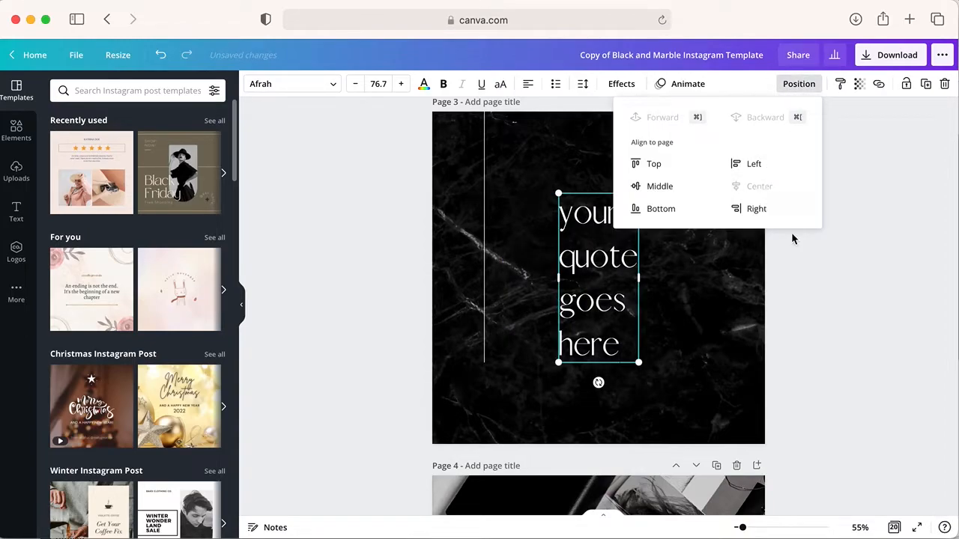
pyautogui.click(663, 189)
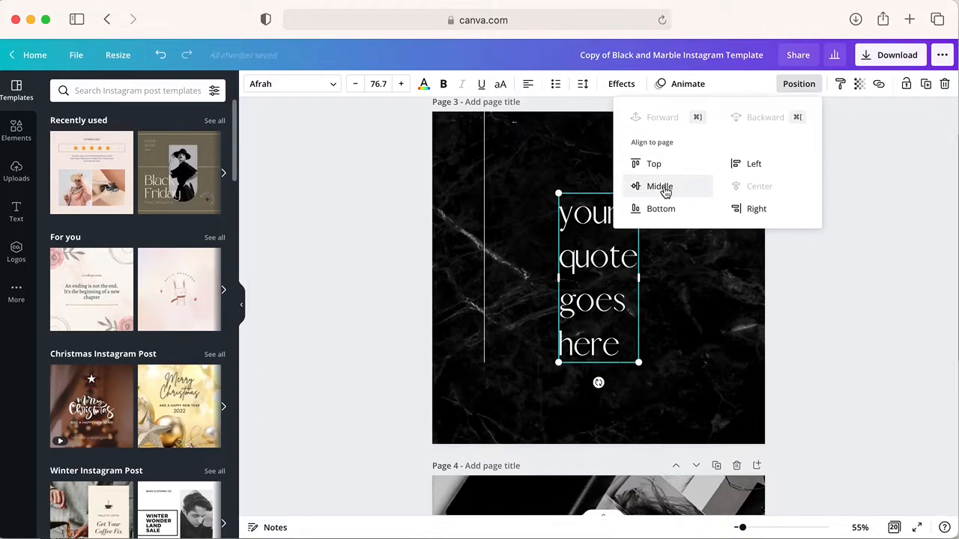
pyautogui.click(758, 210)
pyautogui.click(649, 166)
pyautogui.click(752, 165)
pyautogui.click(758, 188)
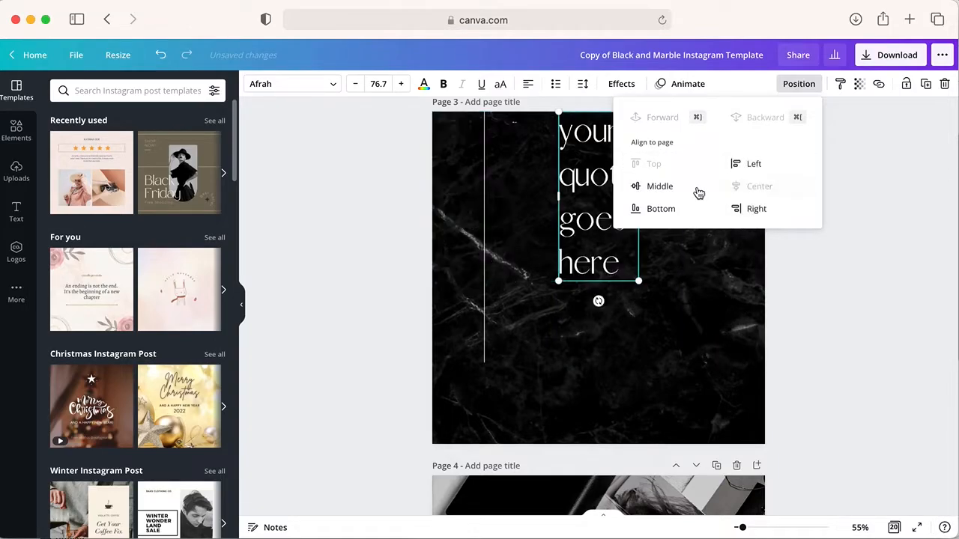
pyautogui.click(666, 188)
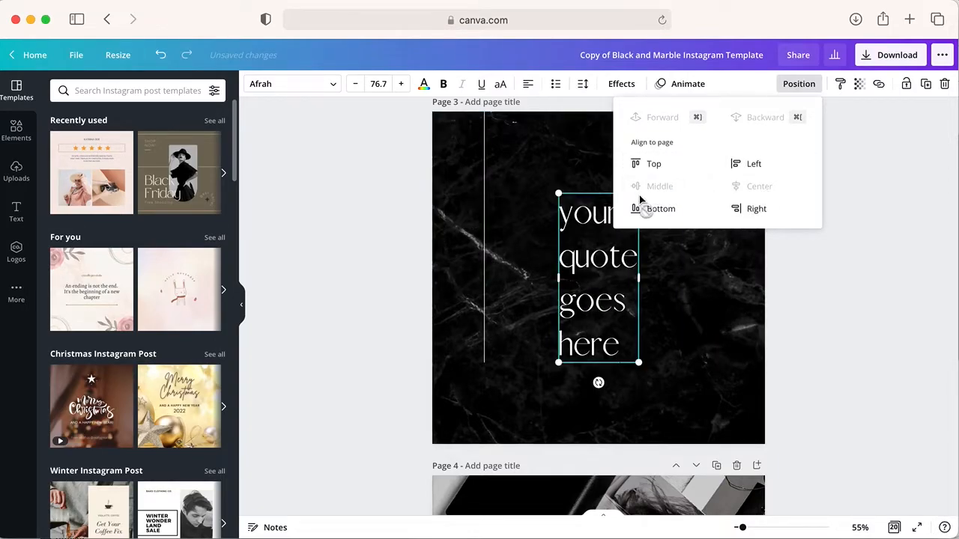
pyautogui.scroll(-1, 712, 270)
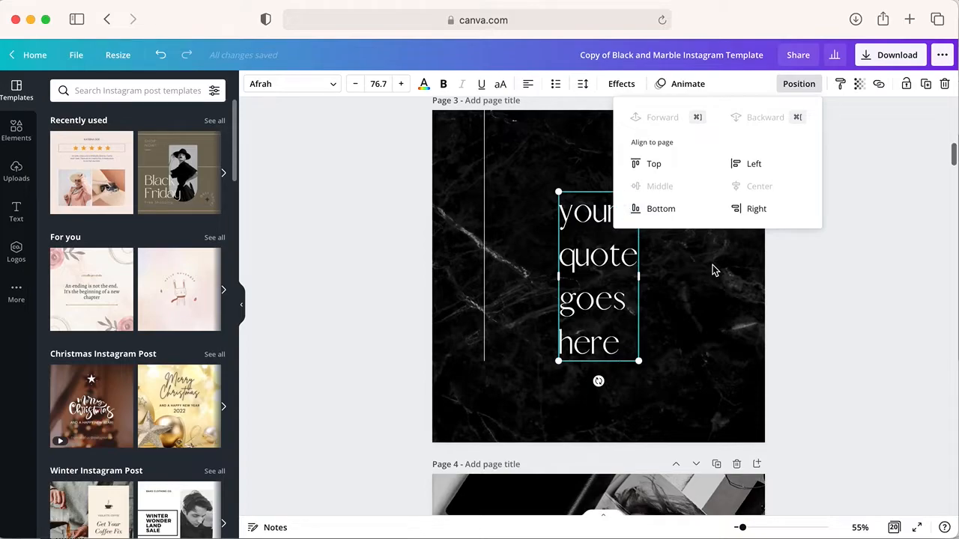
pyautogui.scroll(1, 712, 264)
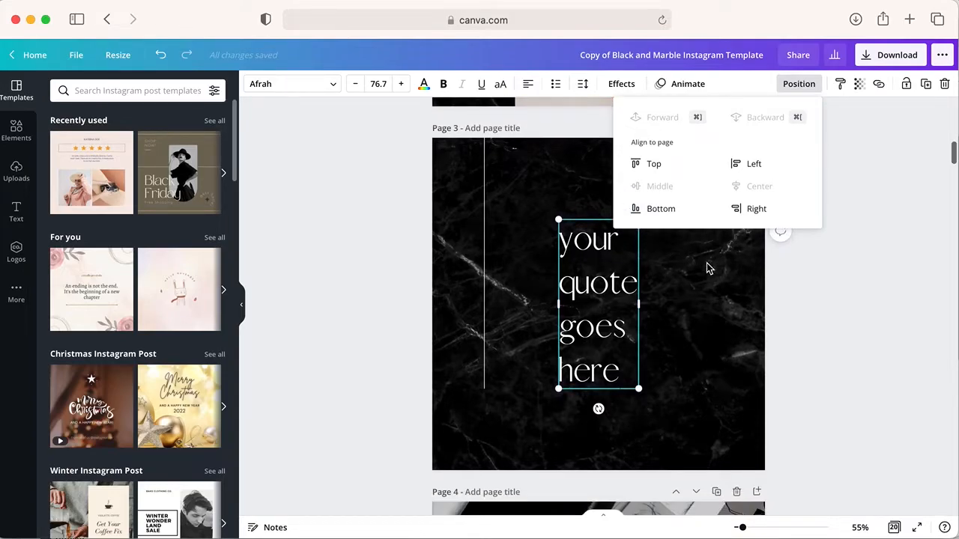
pyautogui.click(706, 263)
pyautogui.click(708, 269)
pyautogui.click(631, 247)
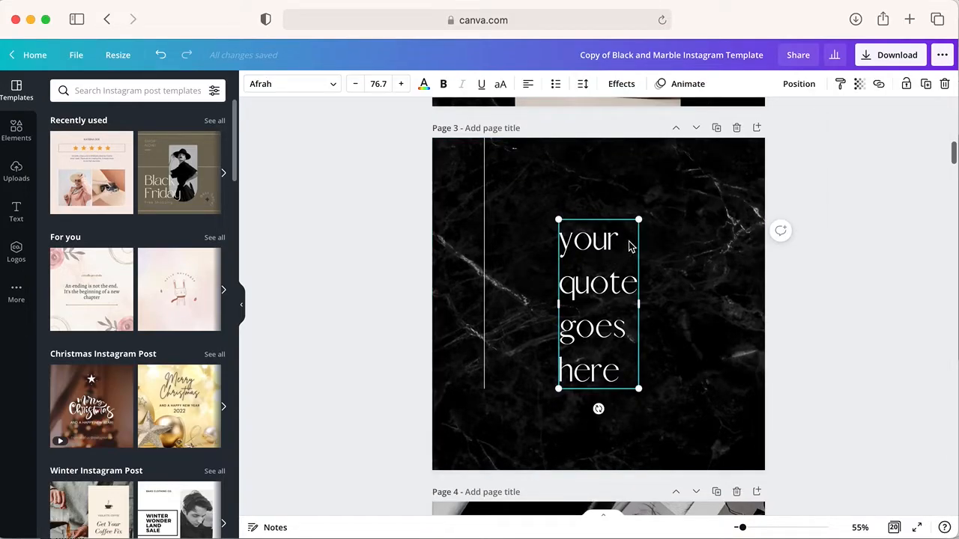
pyautogui.click(780, 87)
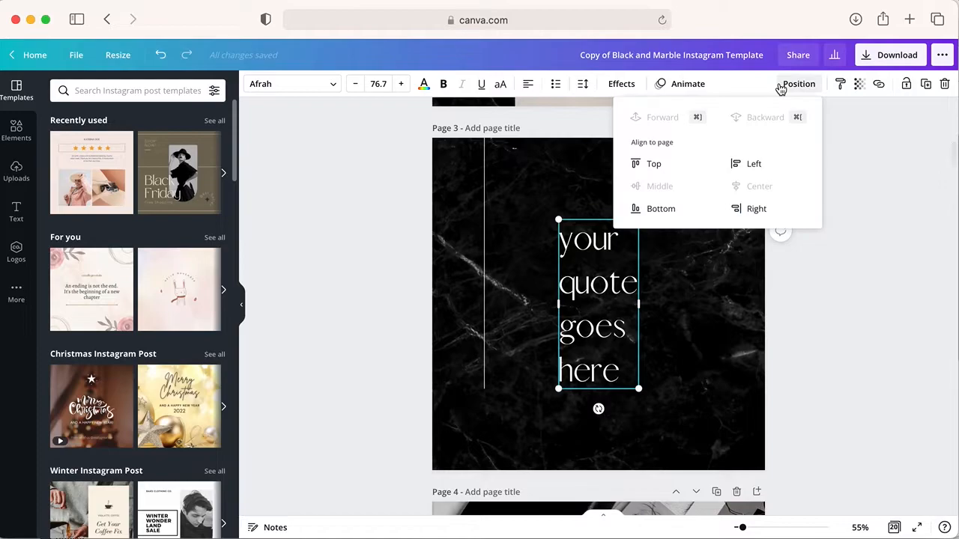
pyautogui.click(664, 280)
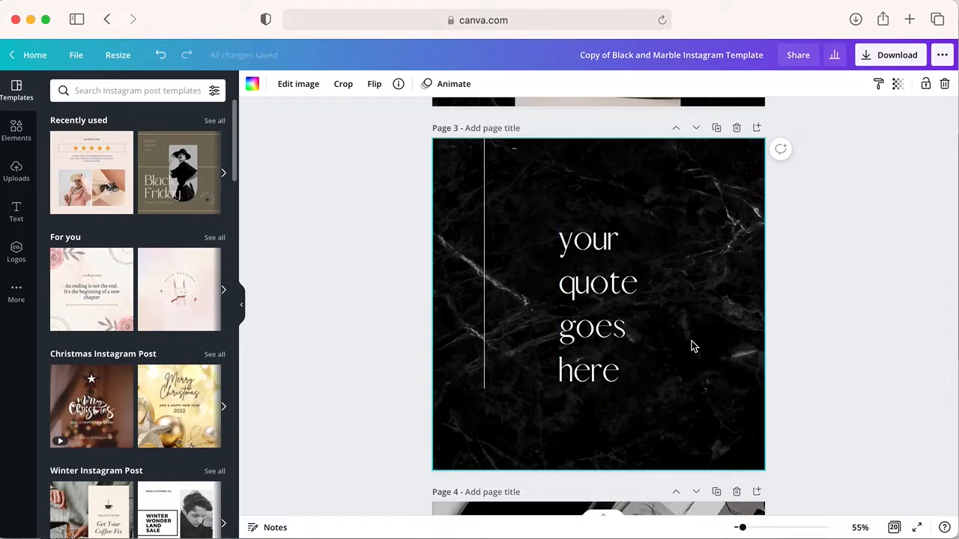
# Step: Nudge the quote's text box slightly upward from the middle of the page, then deselect it
pyautogui.click(614, 313)
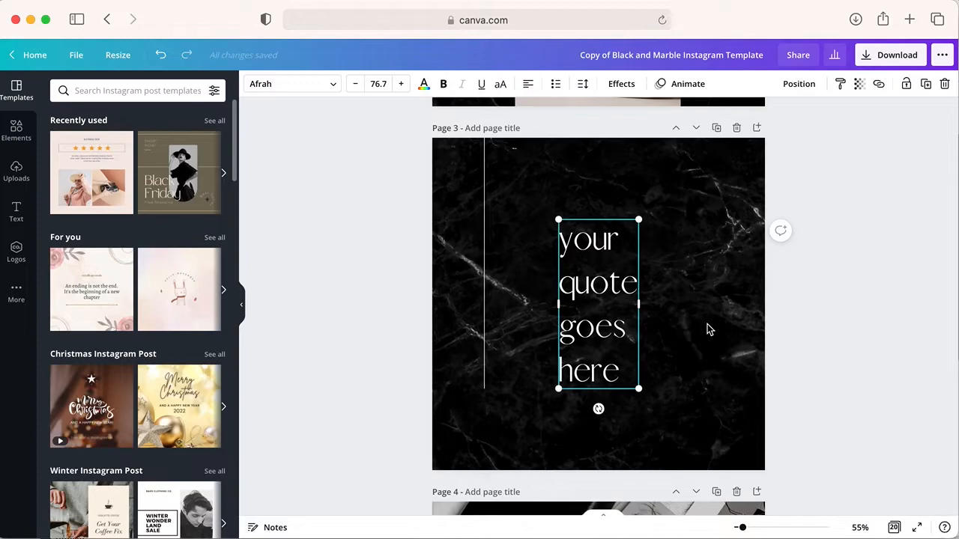
pyautogui.press('Up')
pyautogui.press('Up')
pyautogui.press('Up')
pyautogui.press('Up')
pyautogui.press('Up')
pyautogui.press('Up')
pyautogui.press('Up')
pyautogui.press('Up')
pyautogui.press('Up')
pyautogui.press('Up')
pyautogui.press('Up')
pyautogui.press('Up')
pyautogui.press('Up')
pyautogui.press('Up')
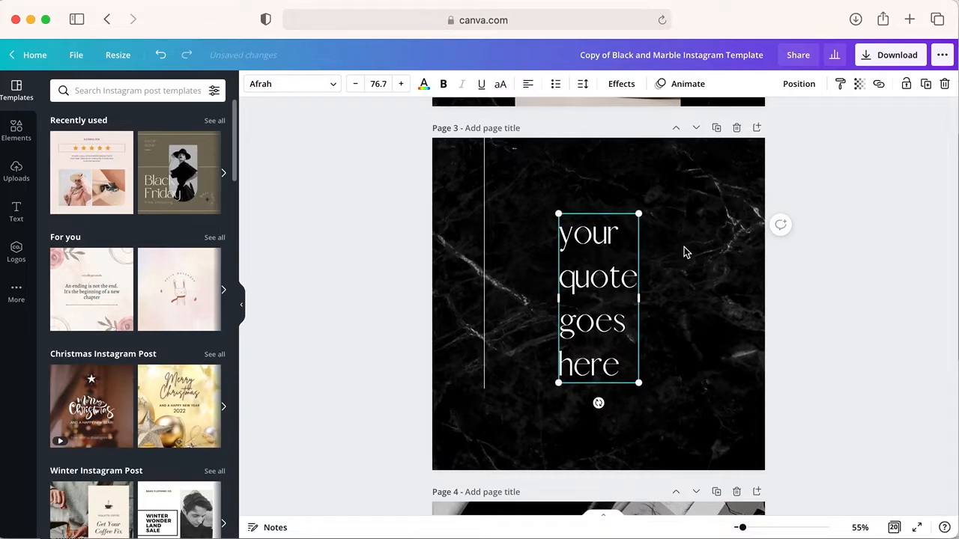
pyautogui.click(675, 252)
# Step: Move the vertical line close beside the left edge of the quote text
pyautogui.click(486, 286)
pyautogui.moveTo(496, 285); pyautogui.dragTo(561, 281)
pyautogui.click(665, 278)
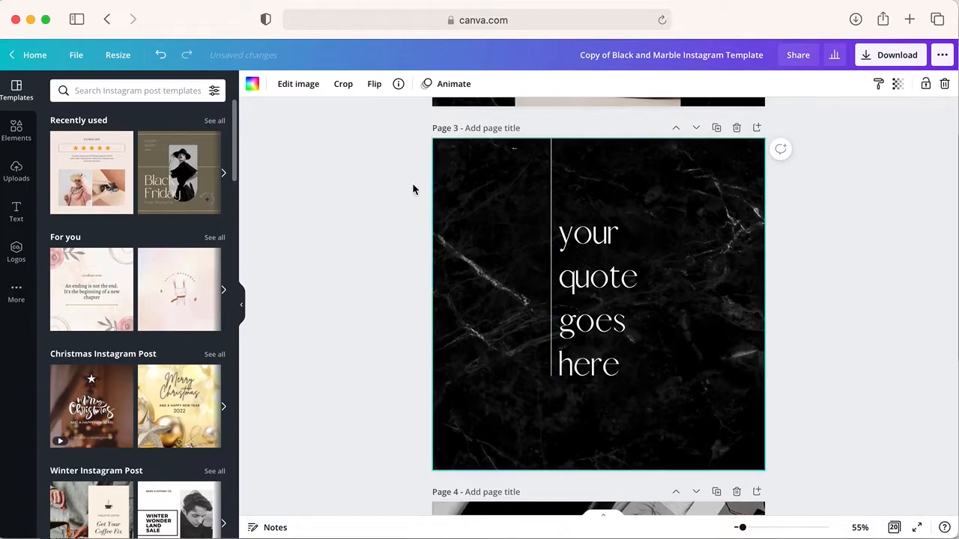
# Step: Group the vertical line with the quote text, align the group to the center and middle of page 3, and deselect it
pyautogui.moveTo(456, 175); pyautogui.dragTo(649, 352)
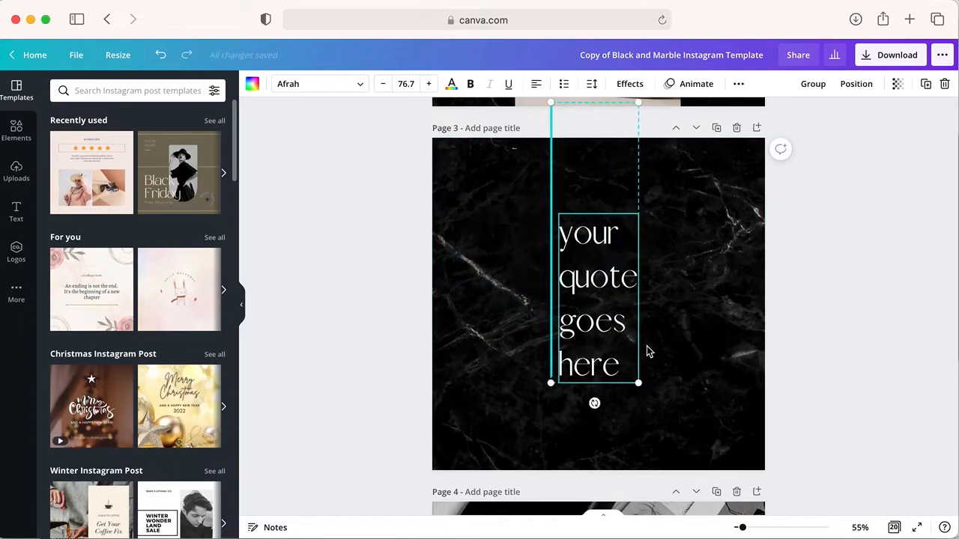
pyautogui.click(812, 85)
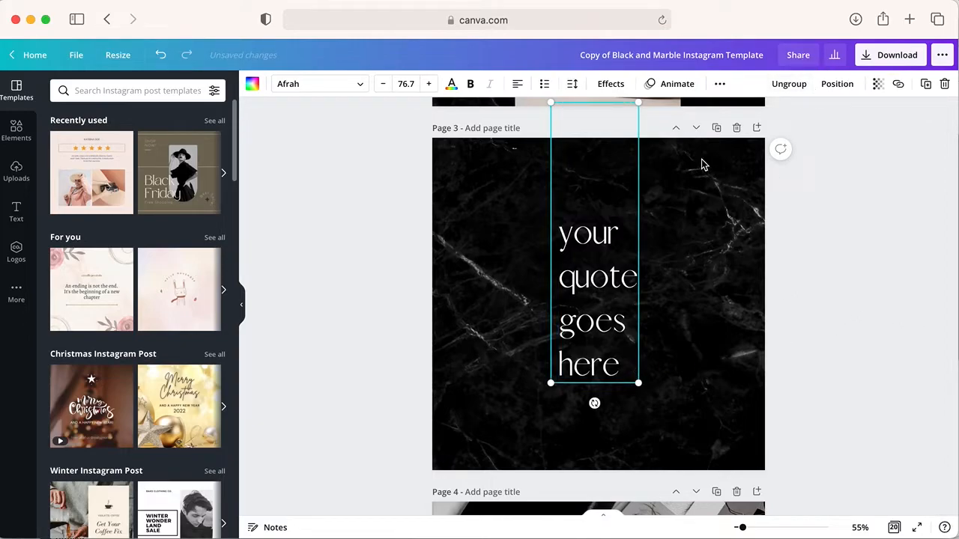
pyautogui.click(843, 86)
pyautogui.click(799, 185)
pyautogui.click(685, 188)
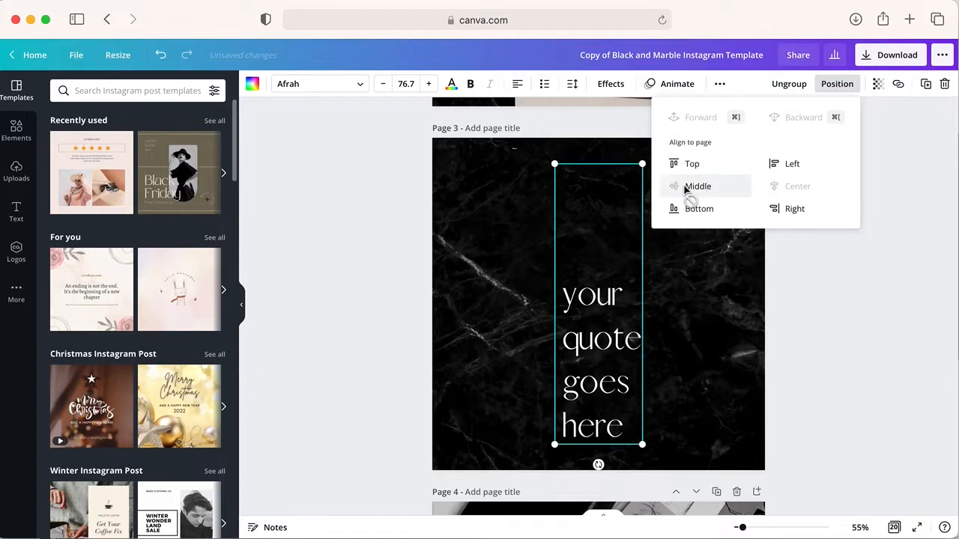
pyautogui.click(755, 351)
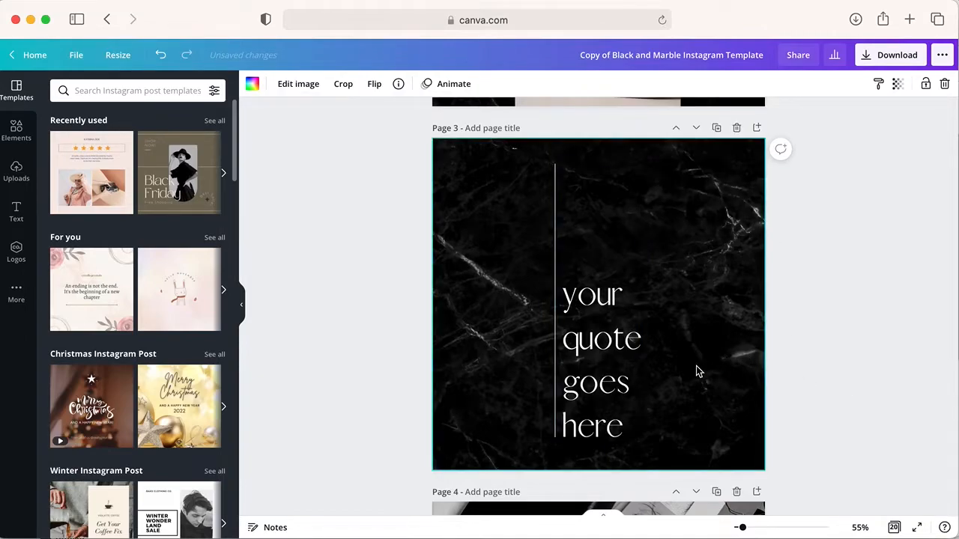
# Step: Ungroup the vertical line and the quote text on page 3, leaving nothing selected
pyautogui.moveTo(664, 367); pyautogui.dragTo(443, 265)
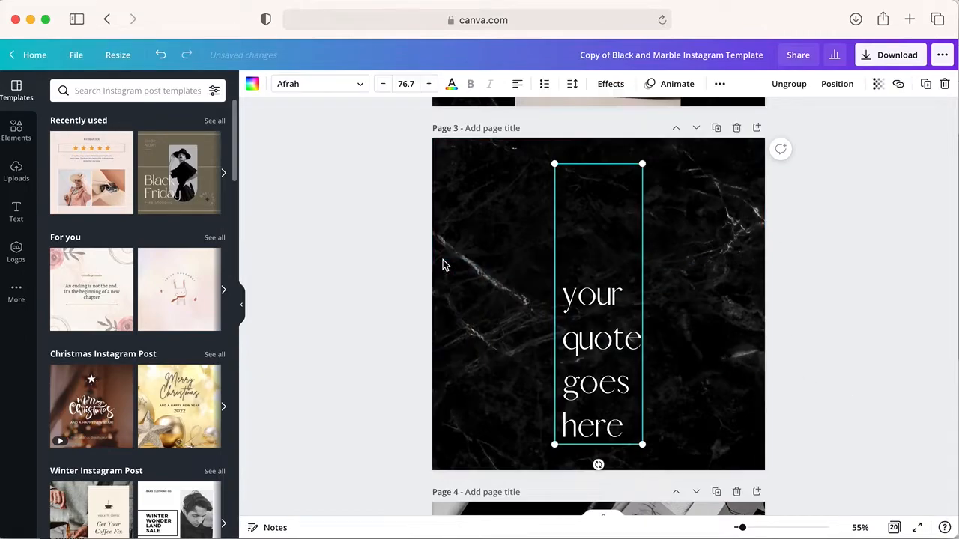
pyautogui.click(793, 87)
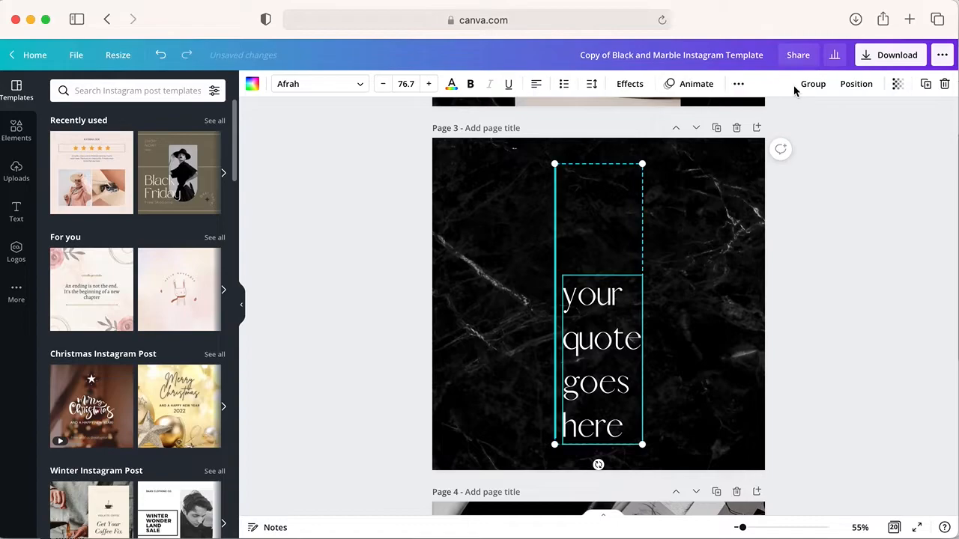
pyautogui.click(702, 344)
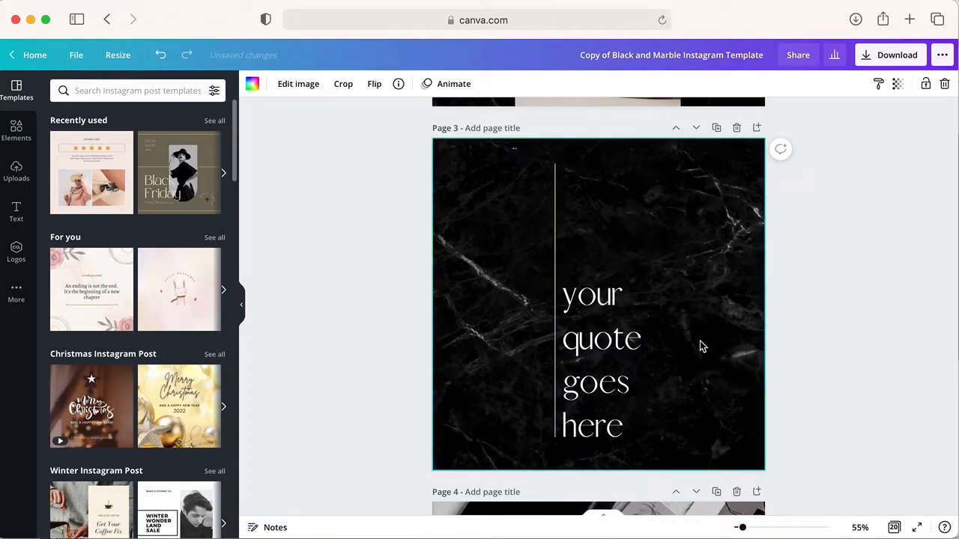
# Step: Apply the Rise text animation to the quote text and check the design's download options without downloading
pyautogui.click(617, 328)
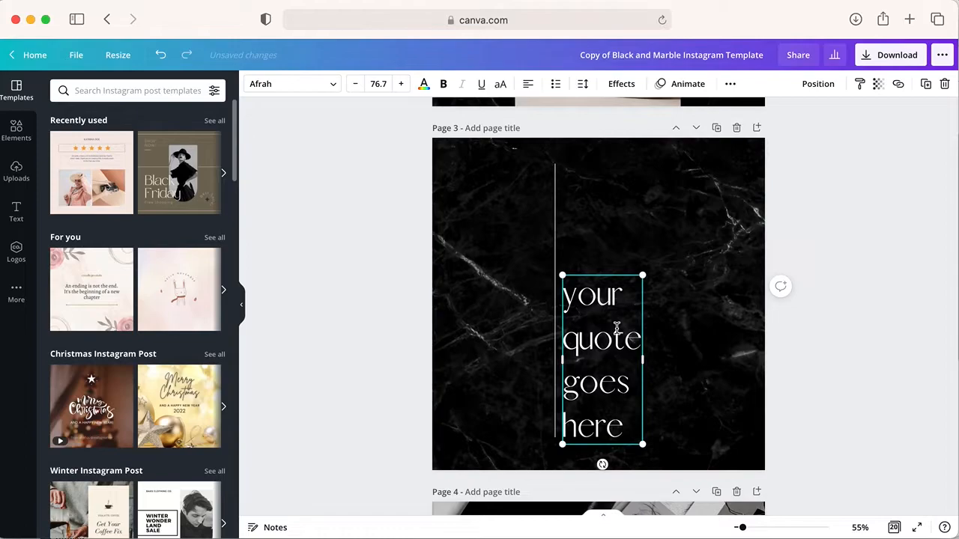
pyautogui.click(688, 84)
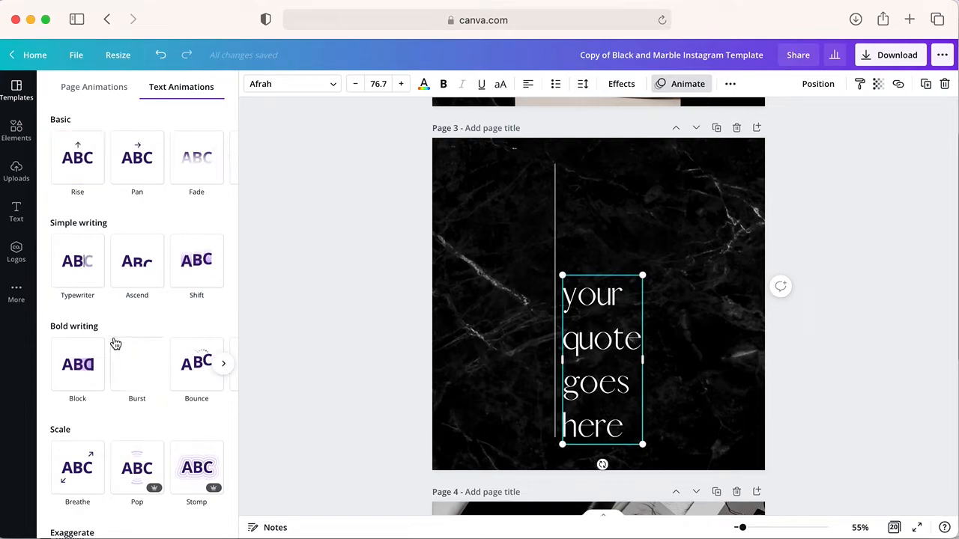
pyautogui.click(74, 172)
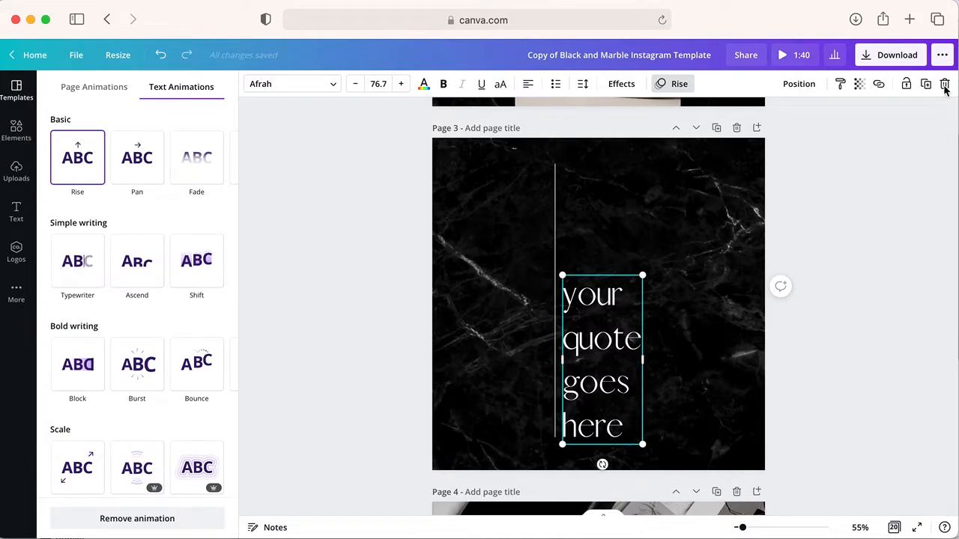
pyautogui.click(891, 58)
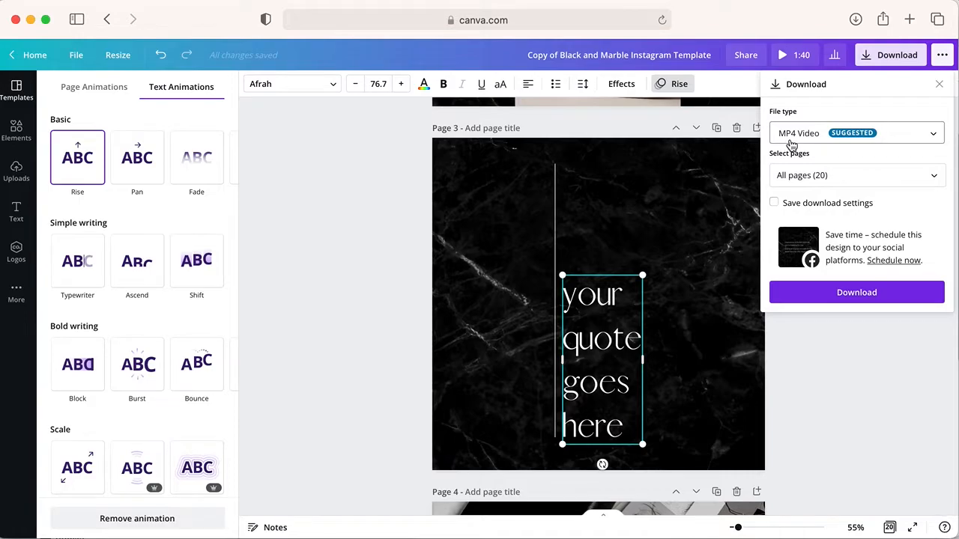
pyautogui.click(850, 354)
# Step: Replace the photo behind the SHOP letters on page 2 with the uploaded picture of the woman in a dark jacket
pyautogui.scroll(10, 712, 325)
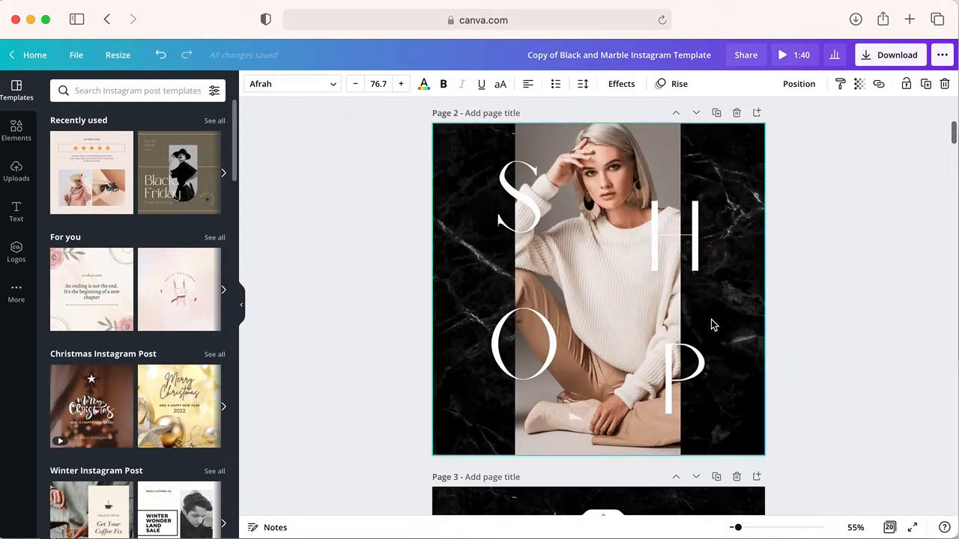
pyautogui.scroll(-1, 712, 320)
pyautogui.scroll(1, 710, 320)
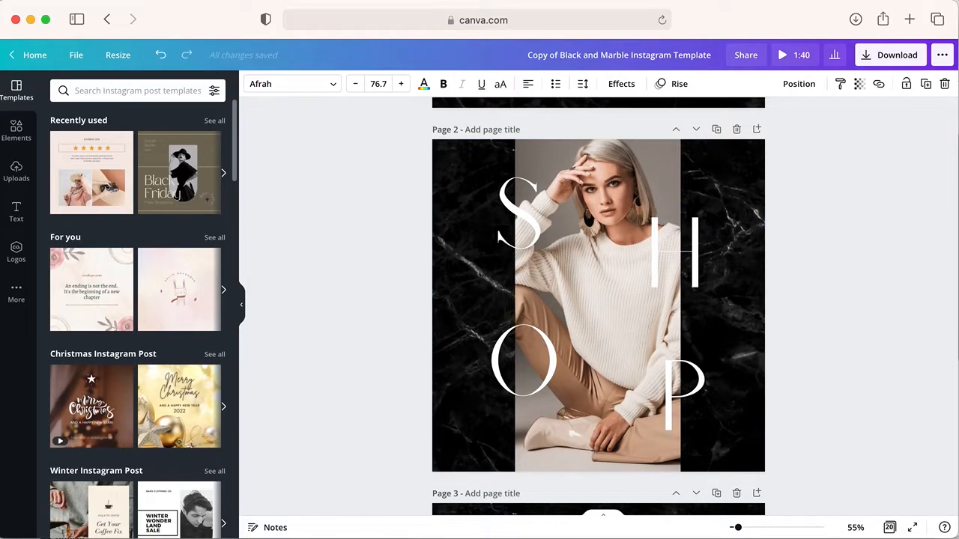
pyautogui.click(21, 179)
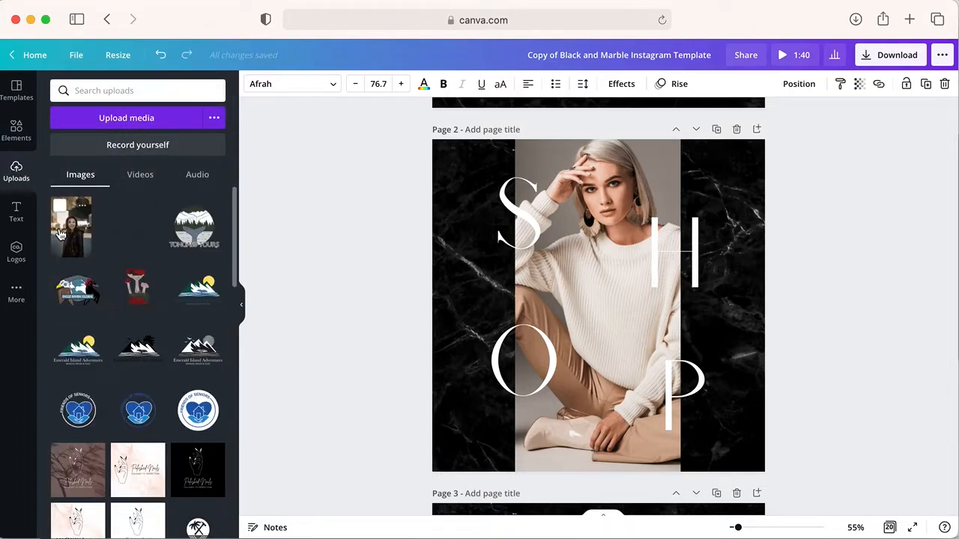
pyautogui.moveTo(60, 234); pyautogui.dragTo(574, 268)
# Step: Search the elements library for "home", limit the results to photos, and browse them
pyautogui.click(23, 137)
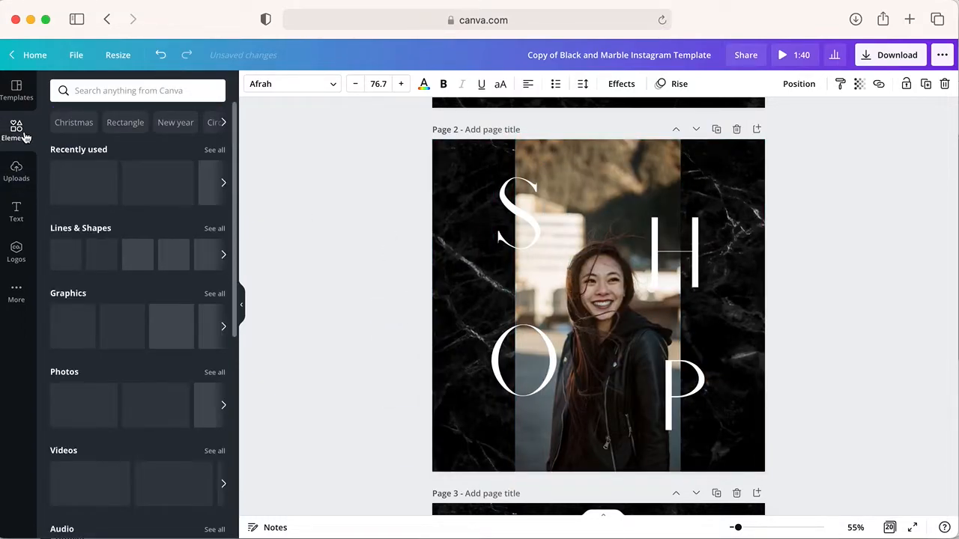
pyautogui.click(154, 90)
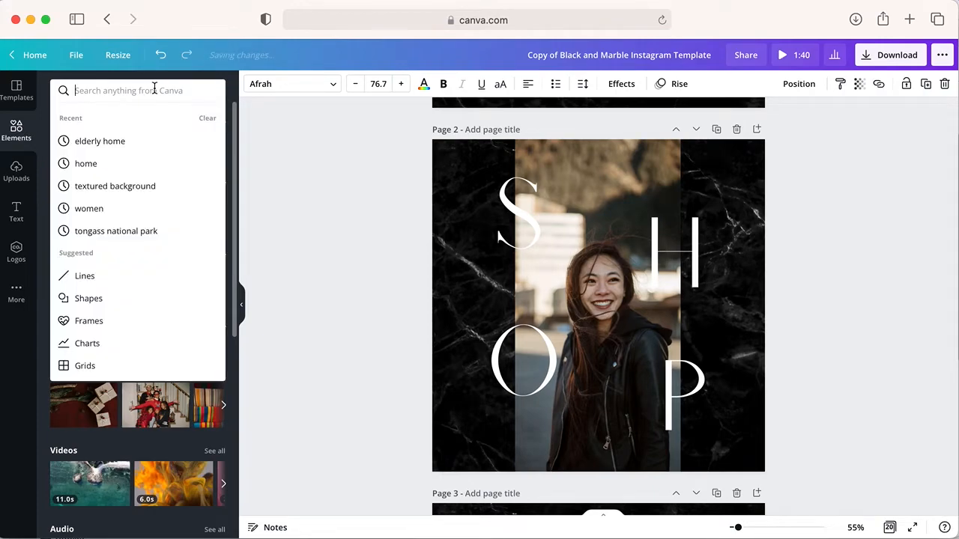
pyautogui.click(113, 164)
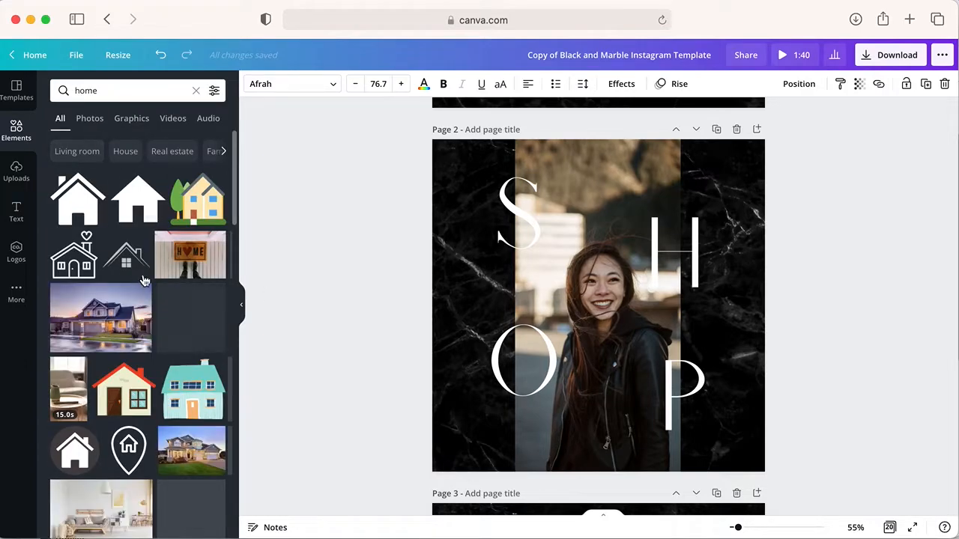
pyautogui.scroll(-15, 182, 281)
pyautogui.scroll(15, 181, 281)
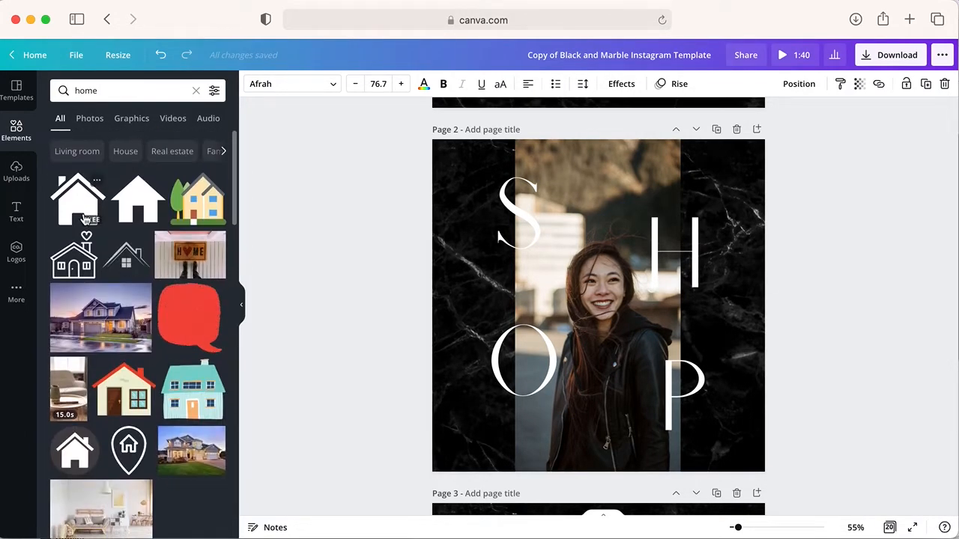
pyautogui.click(90, 120)
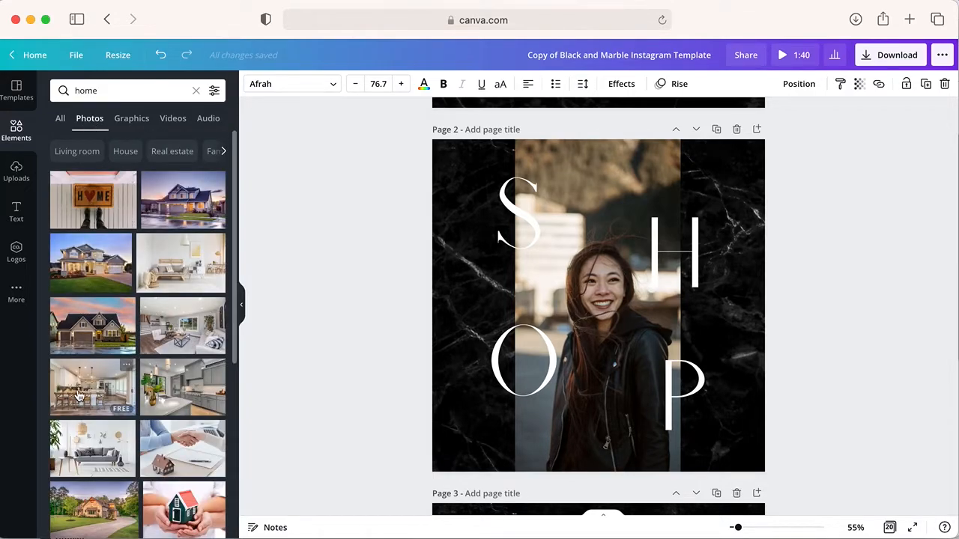
pyautogui.scroll(-5, 74, 394)
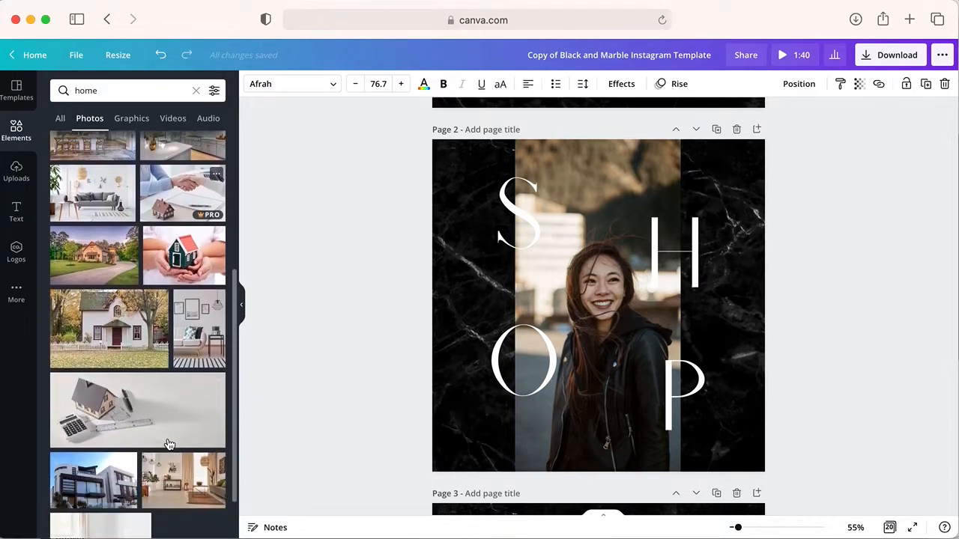
pyautogui.scroll(5, 173, 445)
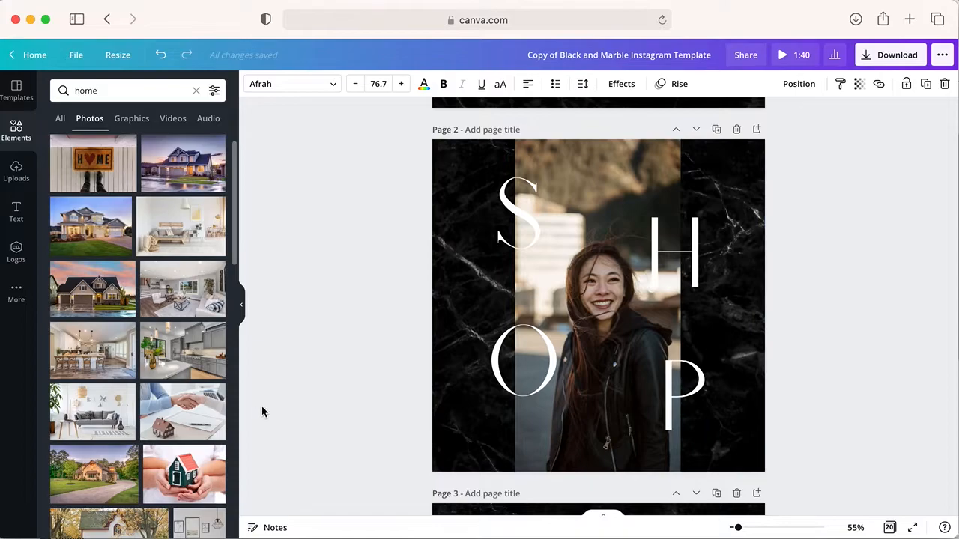
# Step: Replace page 4's black-and-white background photo with the photo of the large house at dusk
pyautogui.scroll(-10, 787, 434)
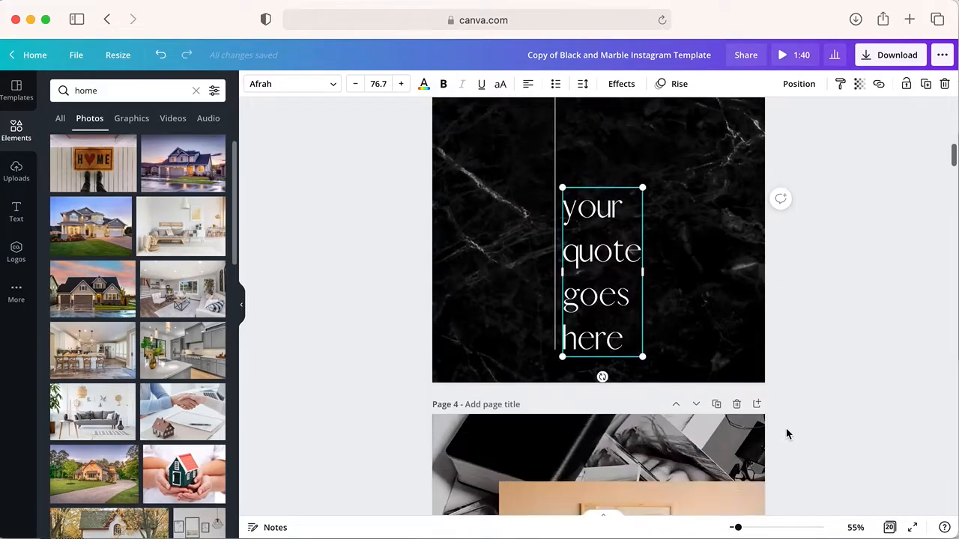
pyautogui.scroll(2, 787, 434)
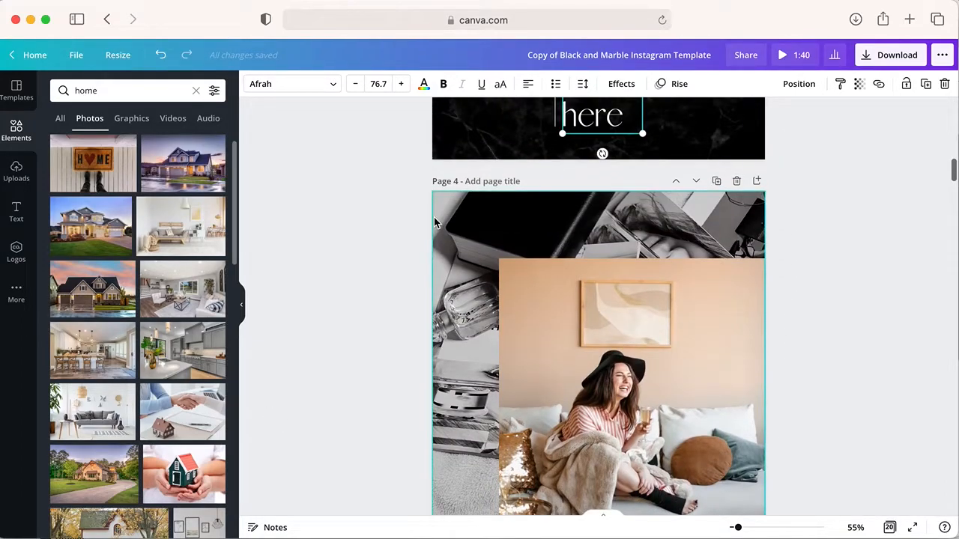
pyautogui.scroll(-1, 440, 228)
pyautogui.click(457, 236)
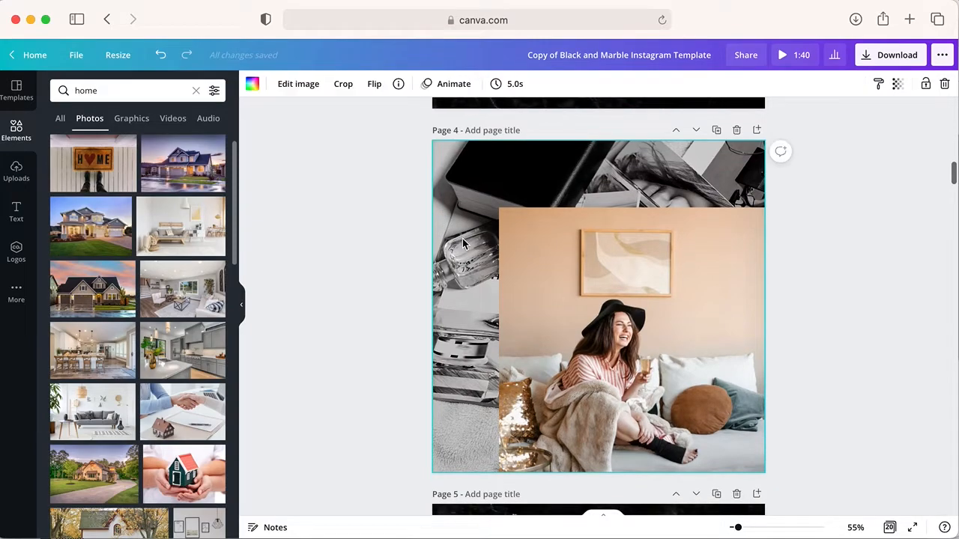
pyautogui.click(179, 170)
pyautogui.moveTo(178, 171); pyautogui.dragTo(439, 193)
pyautogui.moveTo(332, 187); pyautogui.dragTo(460, 194)
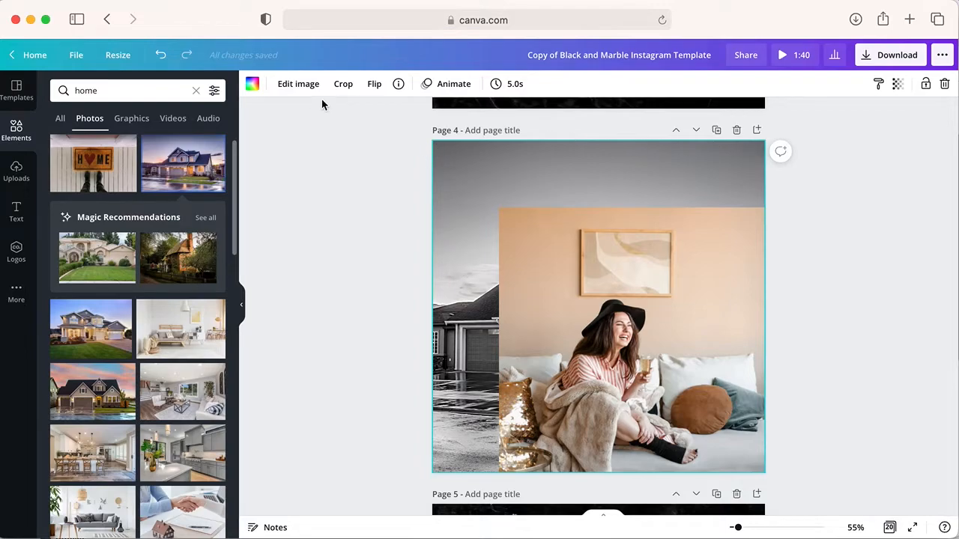
# Step: Set the saturation of page 4's background house photo to -100
pyautogui.click(292, 88)
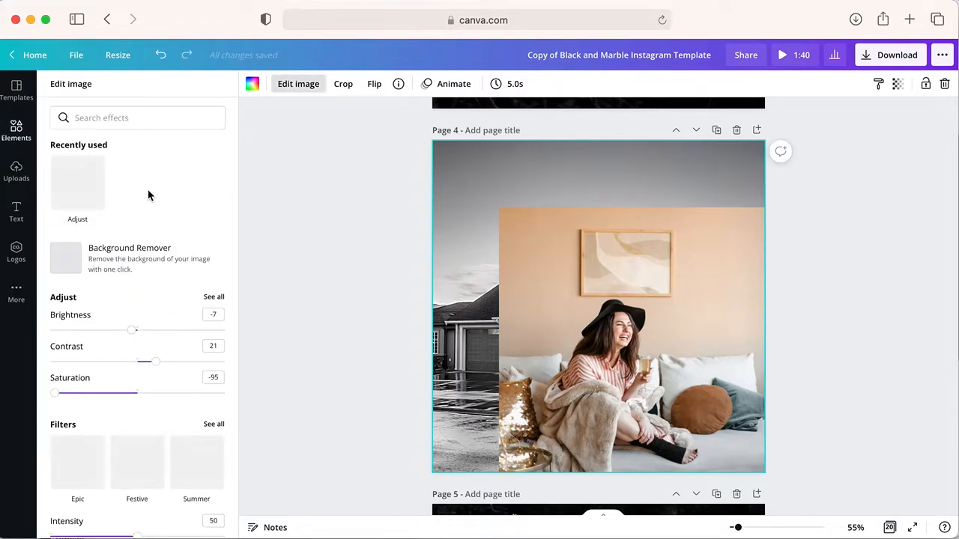
pyautogui.click(56, 400)
pyautogui.moveTo(56, 400); pyautogui.dragTo(2, 397)
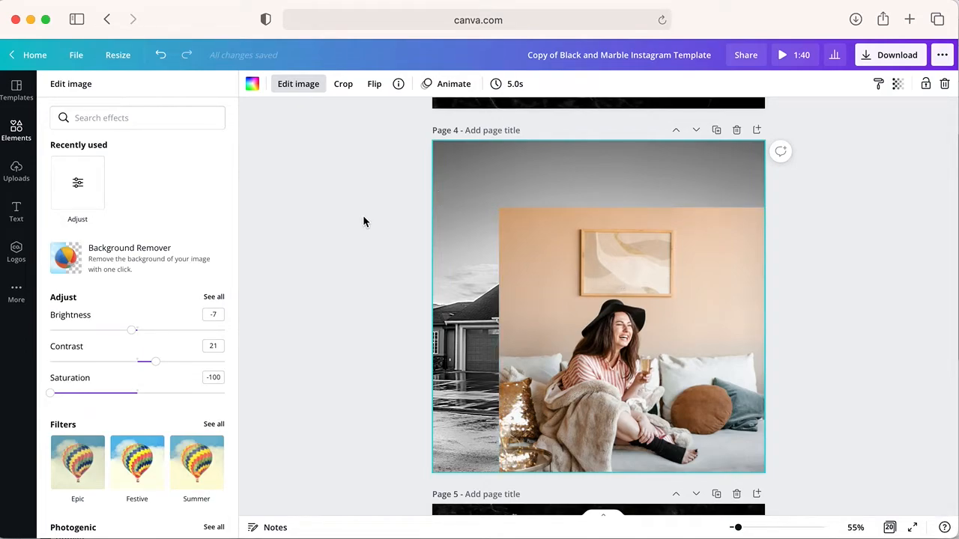
# Step: Stretch page 4's foreground photo to the full page height and crop its left side so it fills about the right 60% of the page
pyautogui.scroll(5, 389, 221)
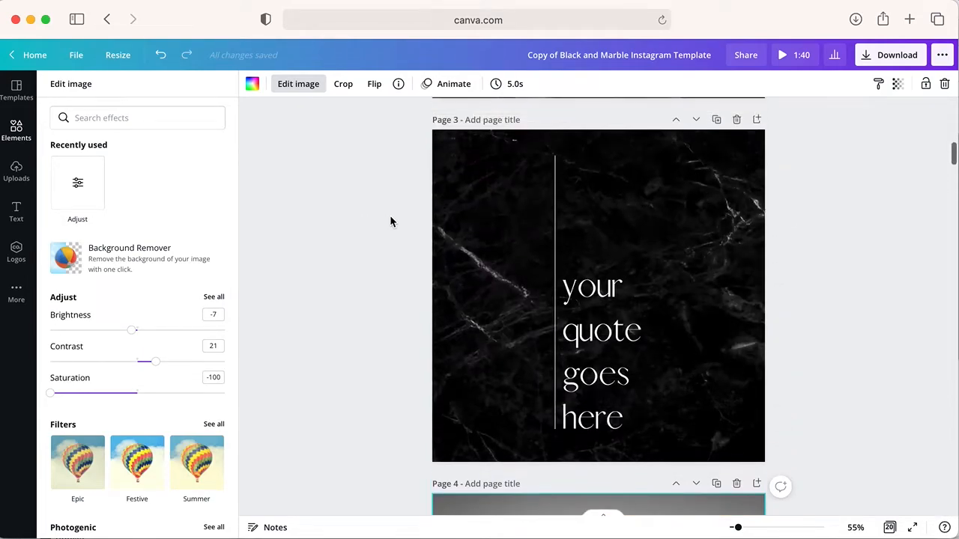
pyautogui.scroll(-5, 390, 221)
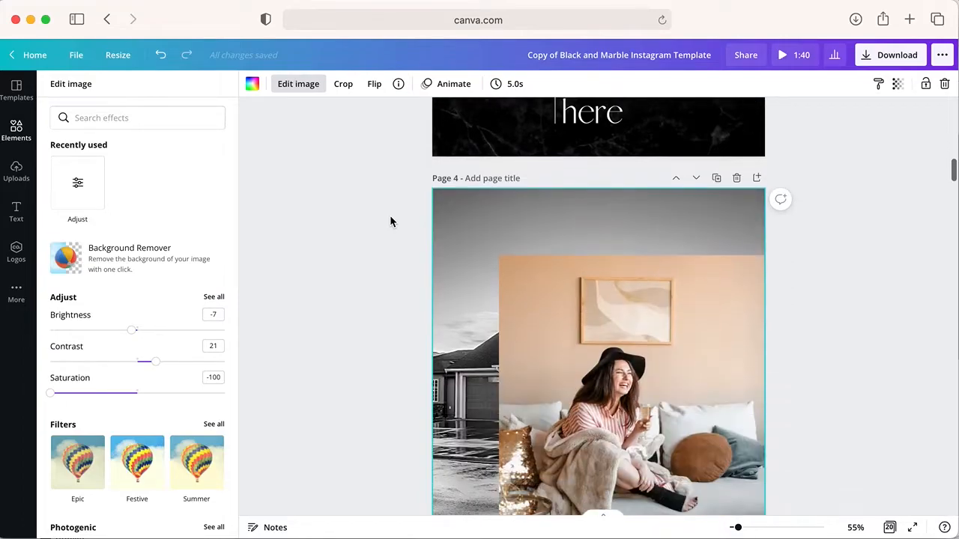
pyautogui.click(672, 260)
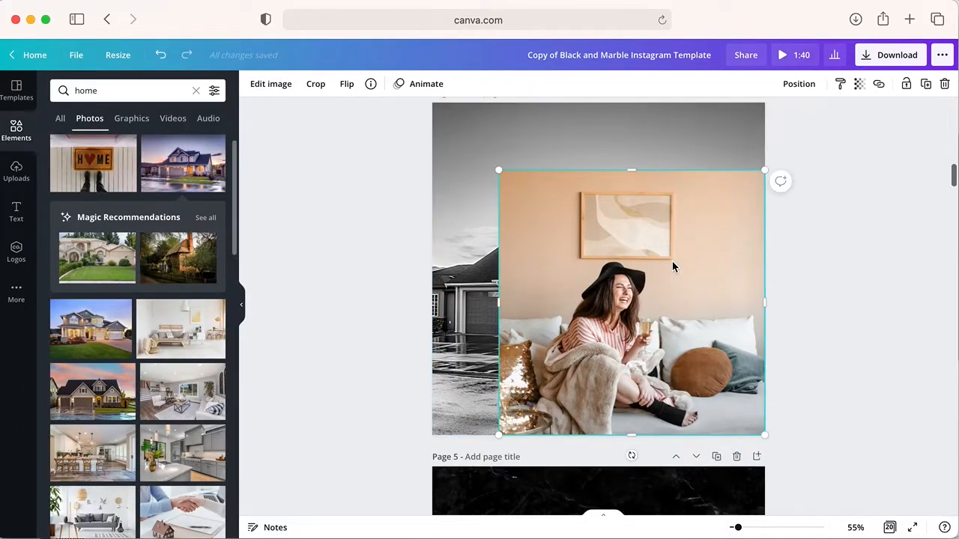
pyautogui.scroll(2, 672, 259)
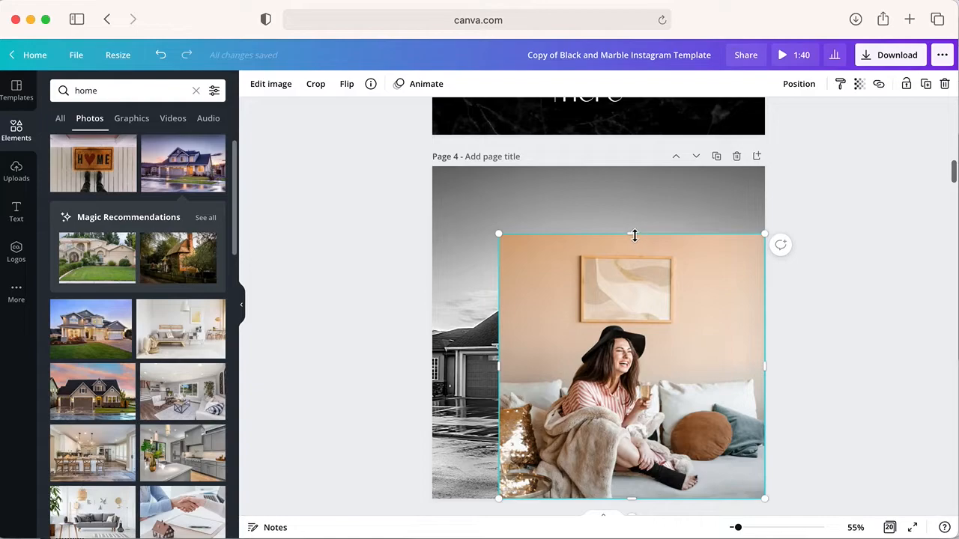
pyautogui.scroll(-1, 648, 268)
pyautogui.moveTo(492, 349)
pyautogui.mouseDown()
pyautogui.moveTo(443, 349)
pyautogui.moveTo(482, 351)
pyautogui.mouseUp()
pyautogui.moveTo(625, 220); pyautogui.dragTo(621, 148)
pyautogui.moveTo(486, 322); pyautogui.dragTo(568, 322)
# Step: Reposition the foreground photo within its crop on page 4 so the seated woman is centered in the frame, and deselect it
pyautogui.doubleClick(661, 341)
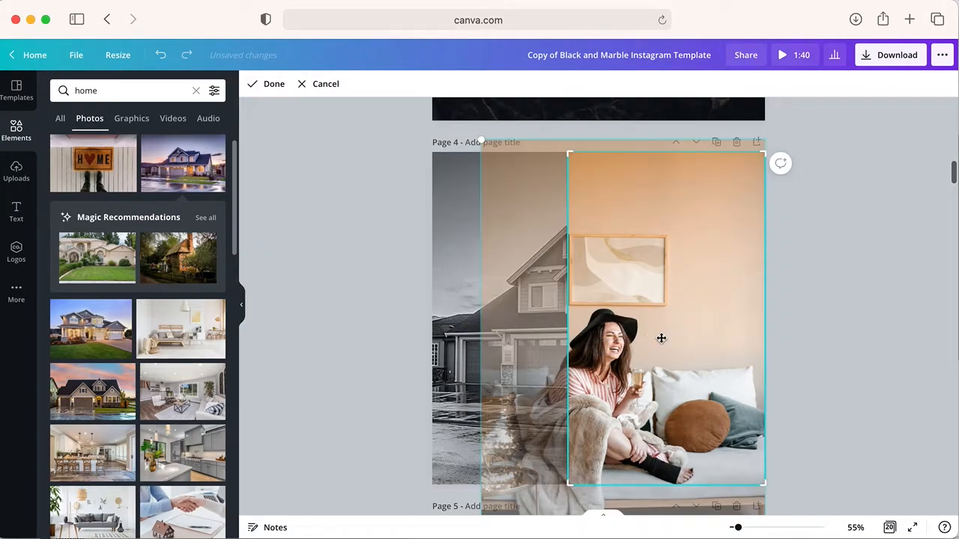
pyautogui.click(872, 355)
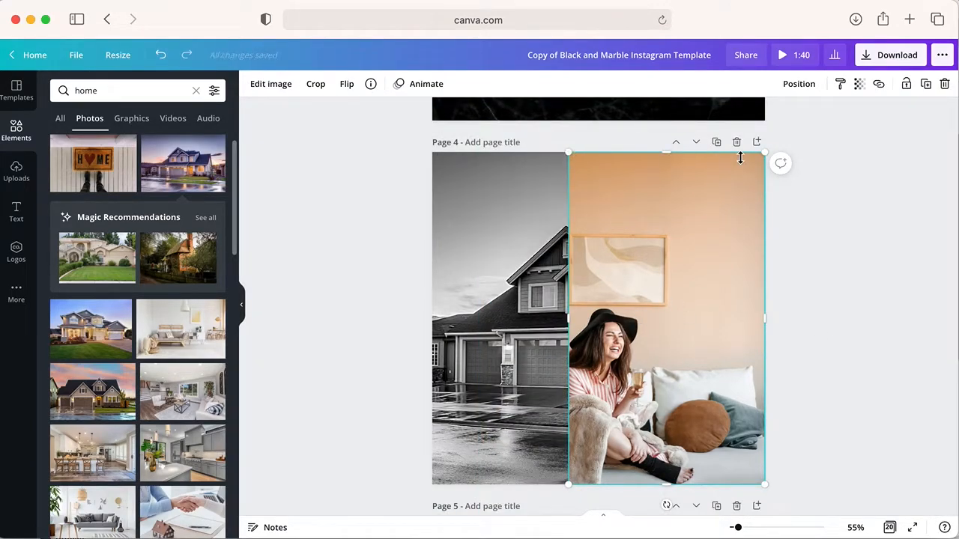
pyautogui.doubleClick(685, 318)
pyautogui.moveTo(635, 312); pyautogui.dragTo(681, 275)
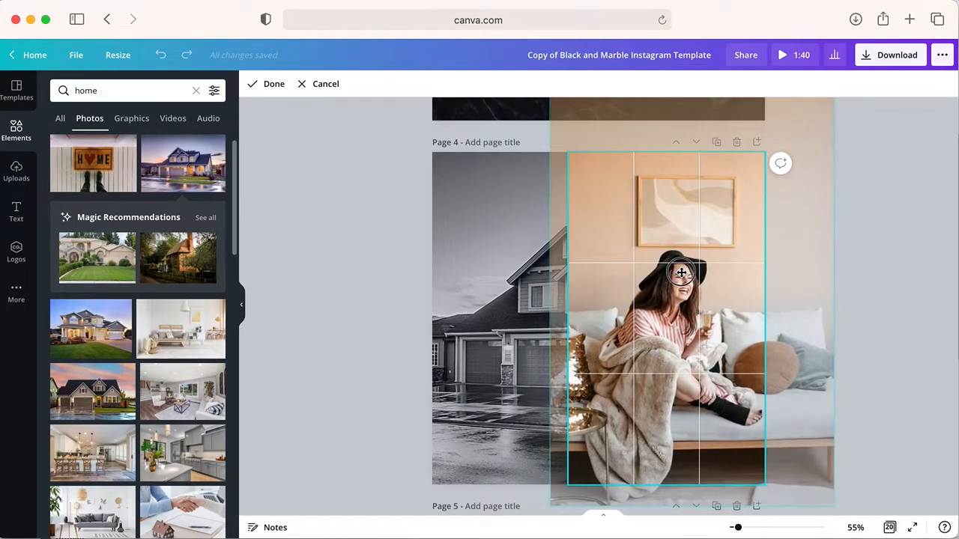
pyautogui.click(873, 299)
pyautogui.click(905, 403)
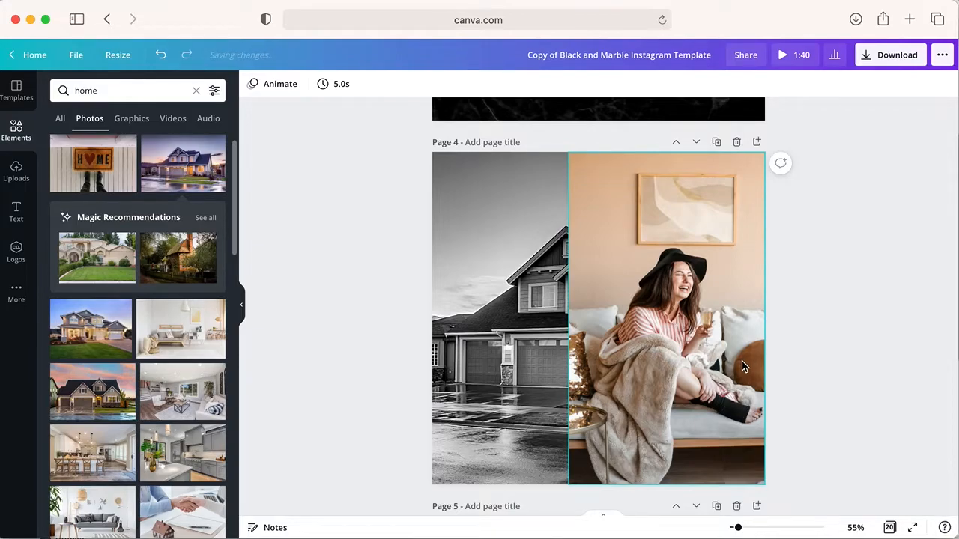
# Step: Replace the vertical "NEW PRODUCT" title on page 9 with "BLOG POST"
pyautogui.scroll(-10, 742, 361)
pyautogui.scroll(-15, 742, 366)
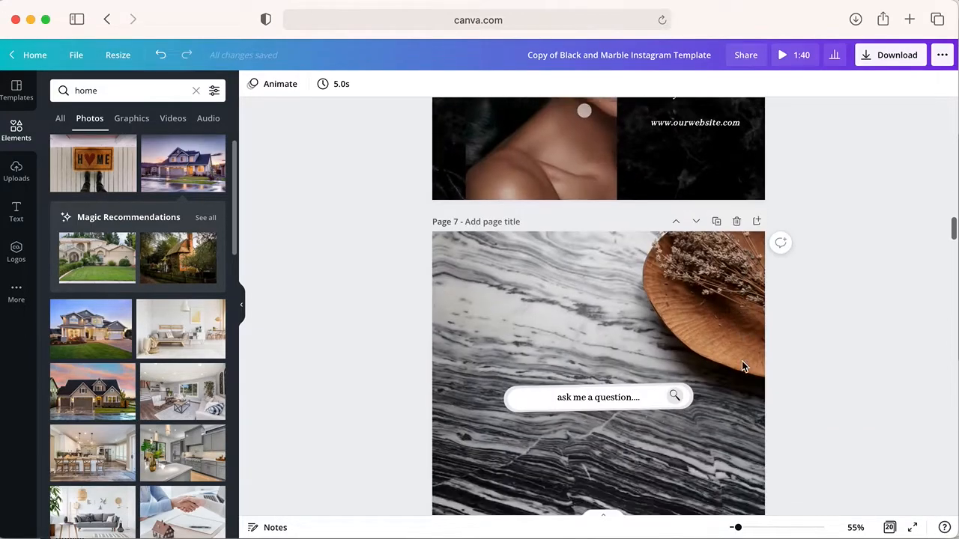
pyautogui.scroll(-1, 742, 361)
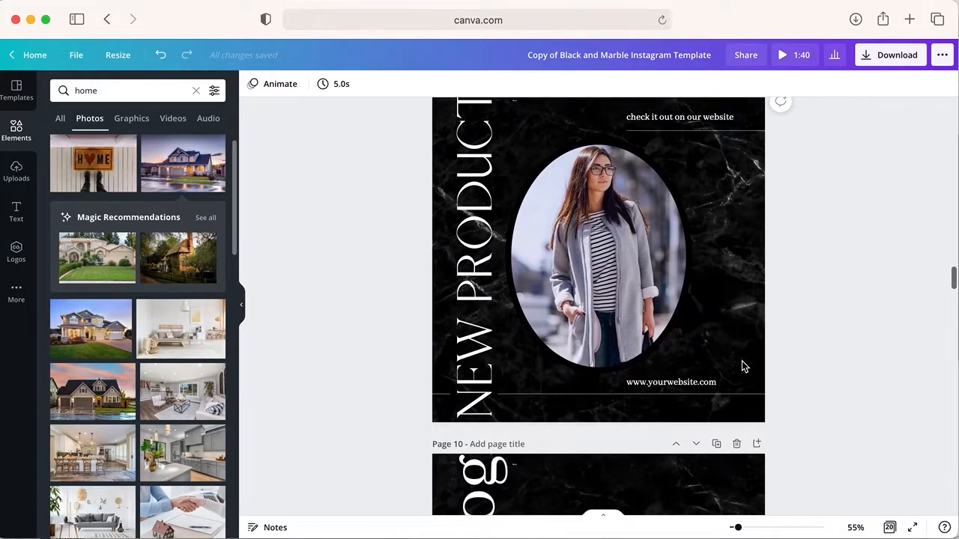
pyautogui.scroll(1, 742, 361)
pyautogui.scroll(-1, 741, 361)
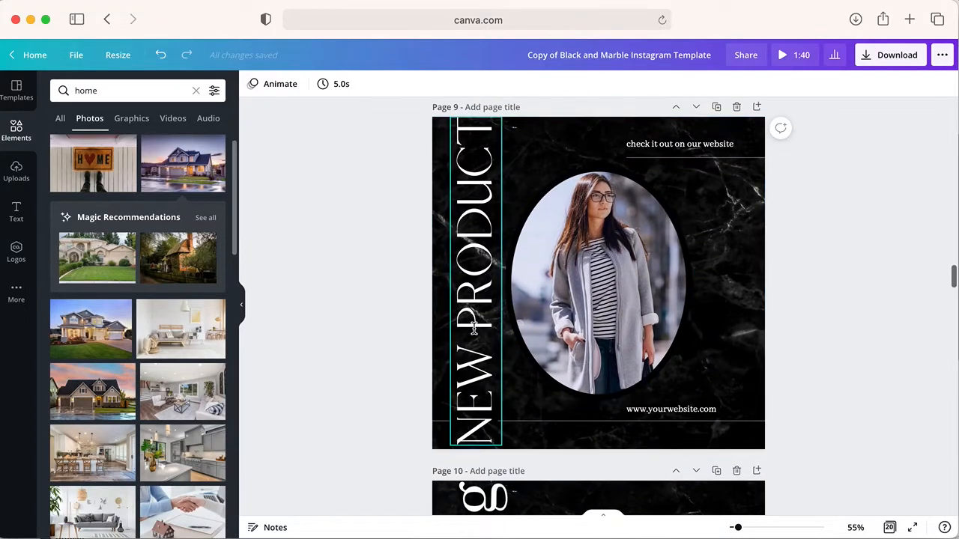
pyautogui.doubleClick(473, 339)
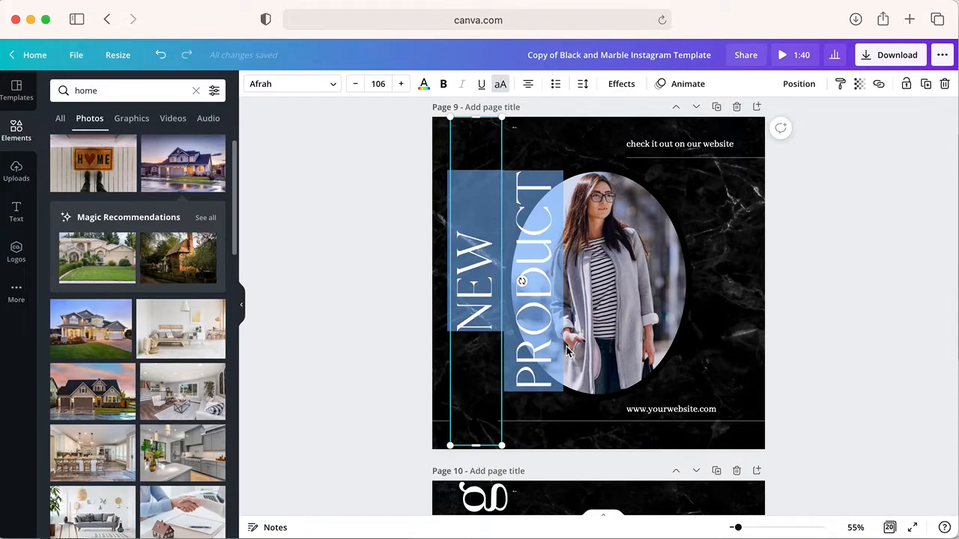
pyautogui.write('BLOG')
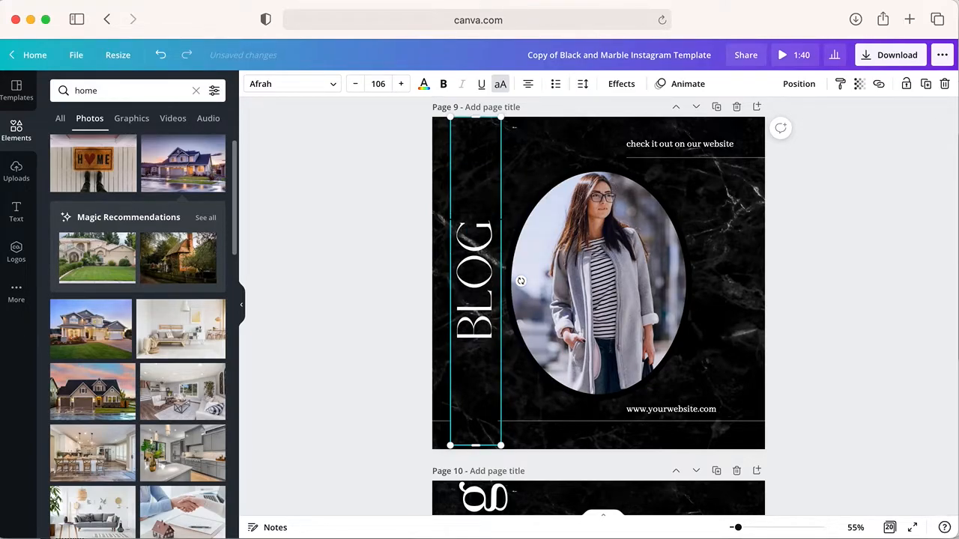
pyautogui.write(' POST')
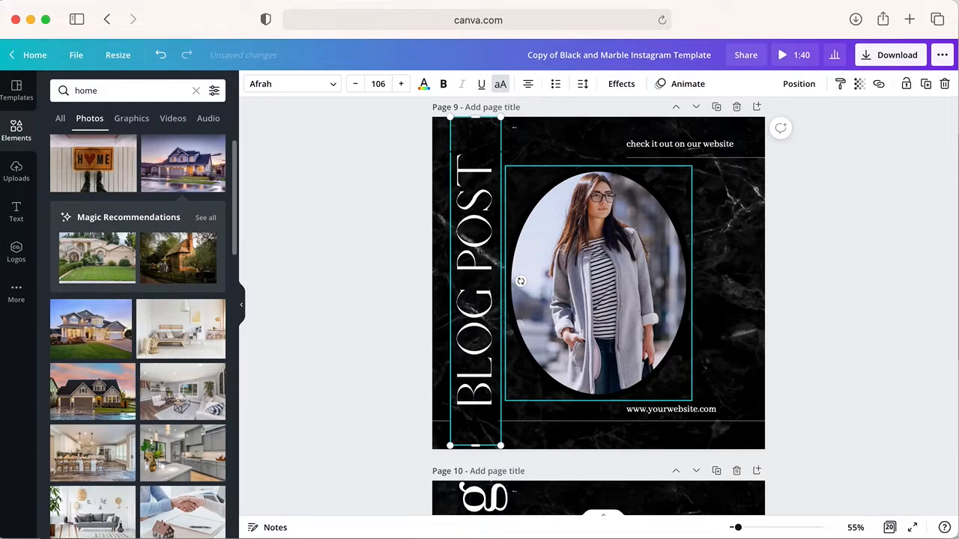
pyautogui.click(847, 351)
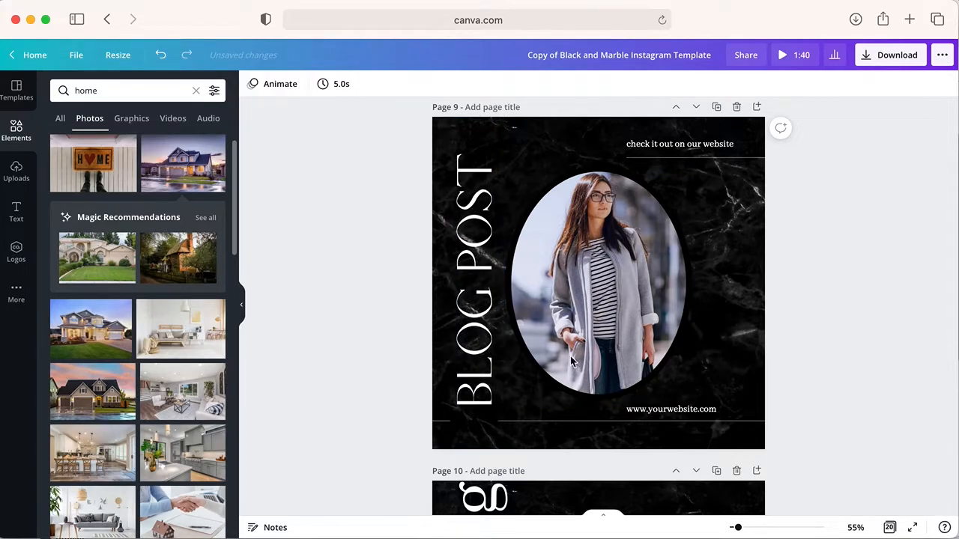
# Step: Delete the long line segment near the bottom of page 9 and extend the short segment beside it across the full page width
pyautogui.click(589, 424)
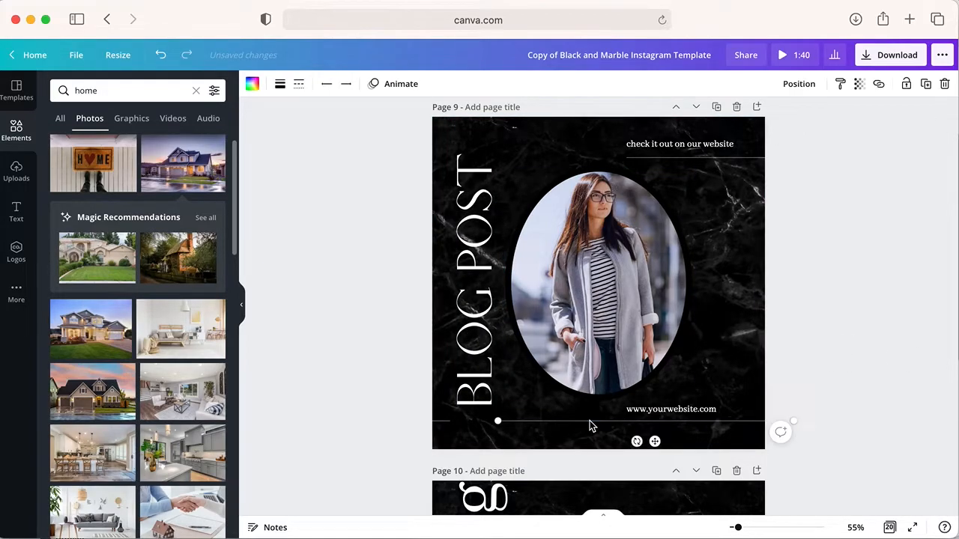
pyautogui.press('Delete')
pyautogui.click(441, 421)
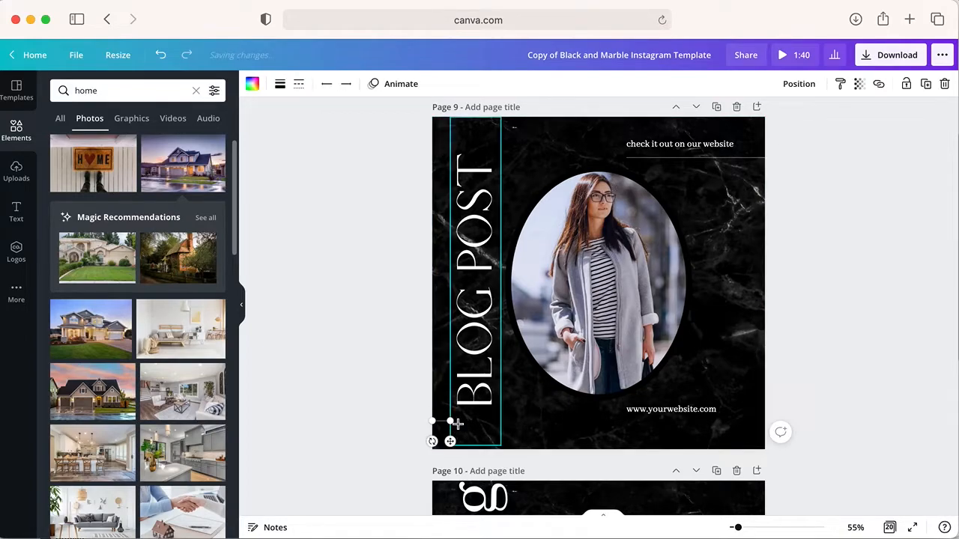
pyautogui.moveTo(530, 424); pyautogui.dragTo(765, 424)
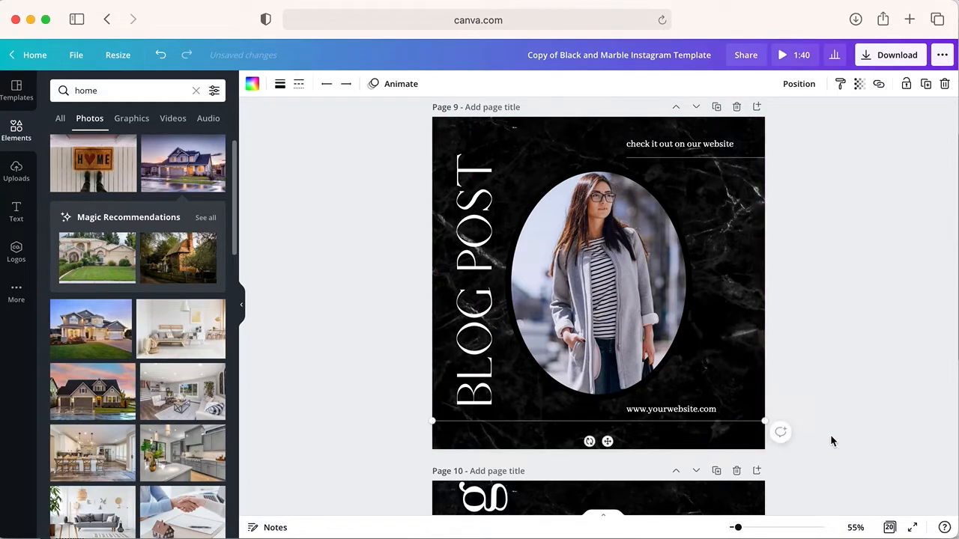
pyautogui.click(831, 435)
# Step: Rotate page 9's "BLOG POST" title to 0° and move it to the top of the page above the oval photo
pyautogui.click(472, 318)
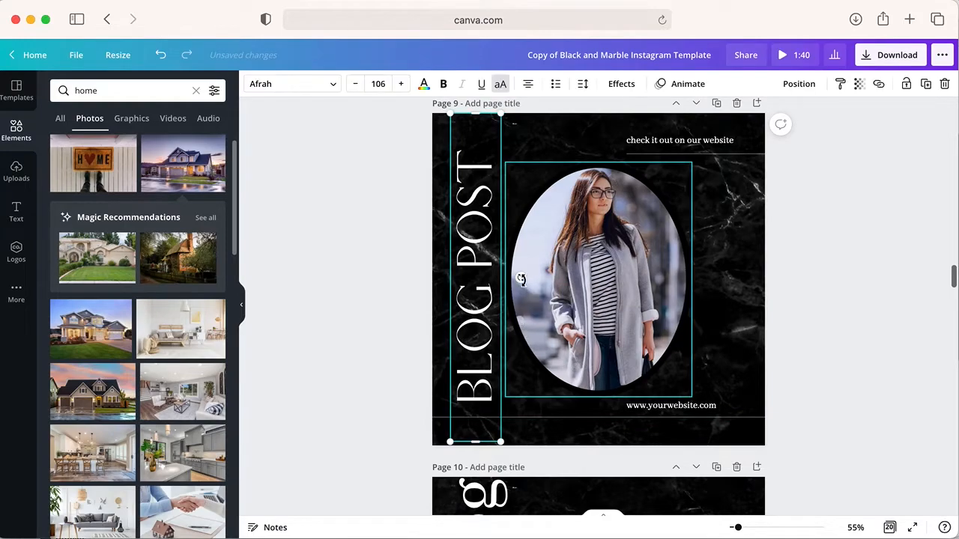
pyautogui.moveTo(522, 279); pyautogui.dragTo(472, 386)
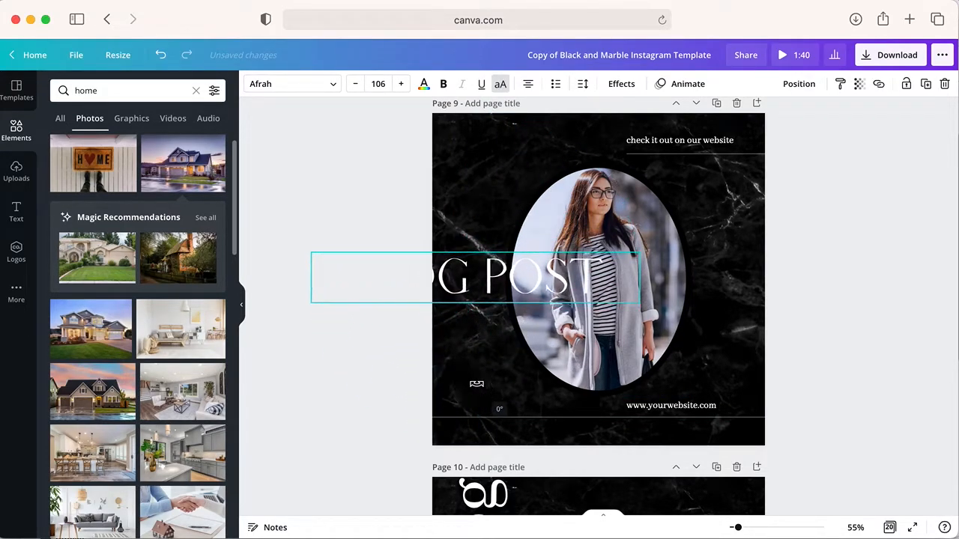
pyautogui.click(828, 231)
pyautogui.moveTo(449, 278); pyautogui.dragTo(486, 142)
# Step: Delete the "check it out on our website" text and the line beneath it on page 9
pyautogui.click(731, 142)
pyautogui.click(814, 180)
pyautogui.click(744, 145)
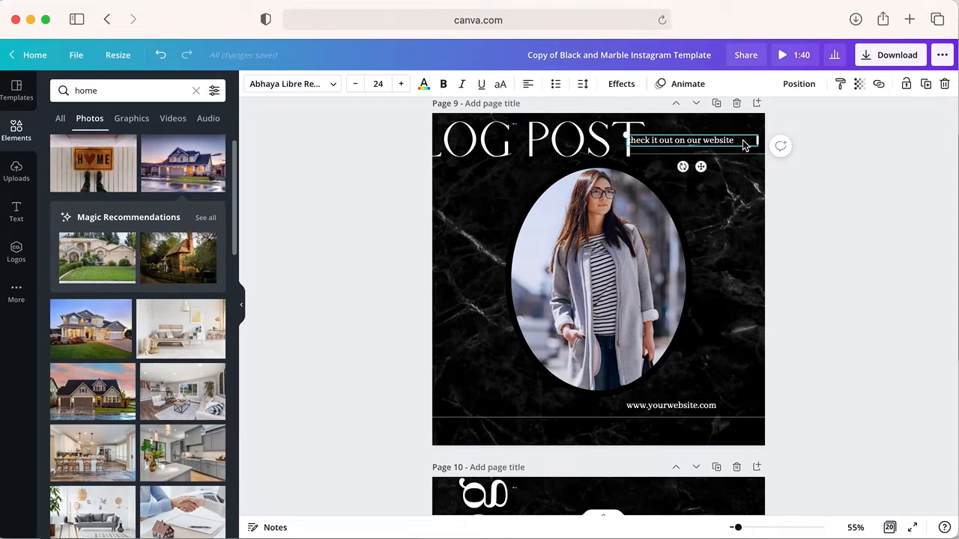
pyautogui.press('BackSpace')
pyautogui.click(740, 154)
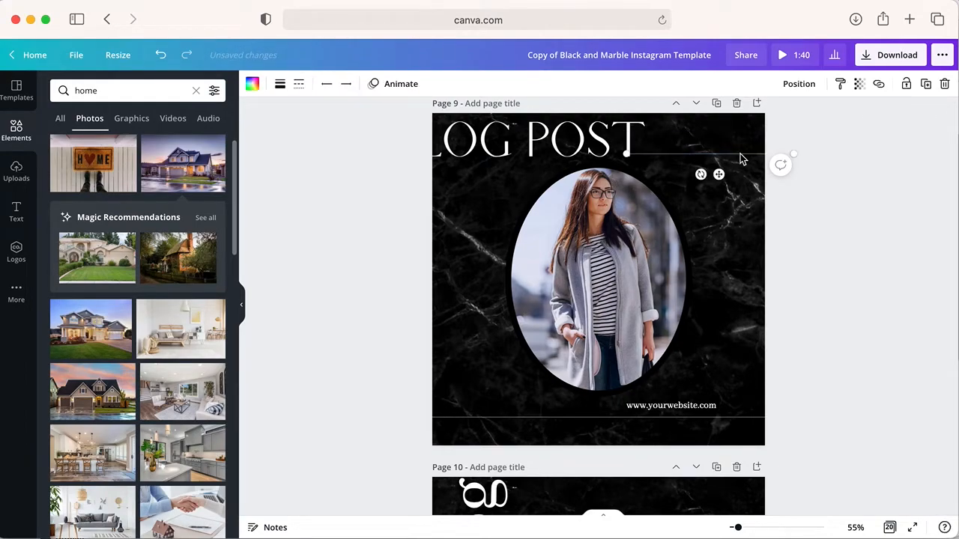
pyautogui.press('BackSpace')
# Step: Center the "BLOG POST" title horizontally on page 9 and shift the oval photo slightly down below it
pyautogui.moveTo(628, 150); pyautogui.dragTo(661, 150)
pyautogui.moveTo(655, 238); pyautogui.dragTo(657, 248)
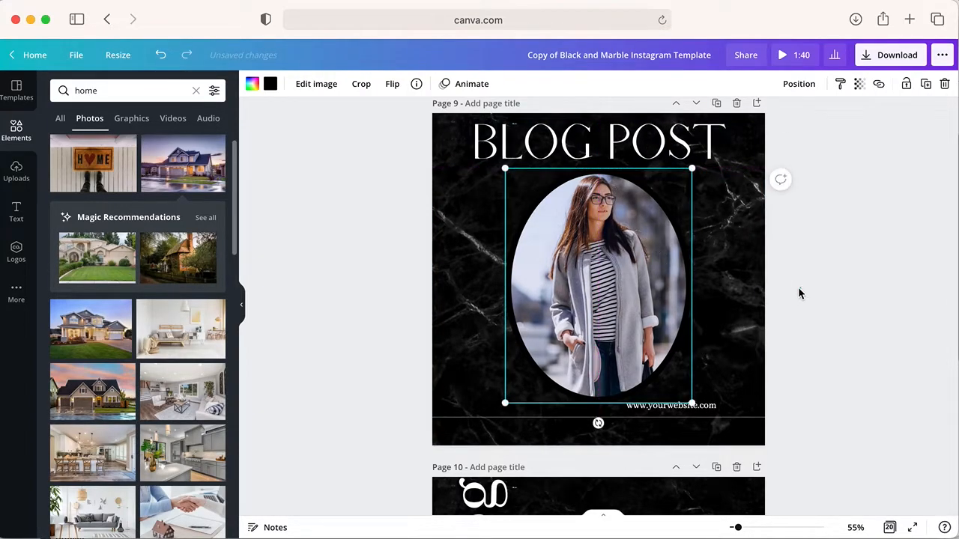
pyautogui.click(798, 288)
# Step: Replace the top row of "shop" text on page 16 with "sale sale sale"
pyautogui.scroll(2, 797, 292)
pyautogui.scroll(-7, 798, 293)
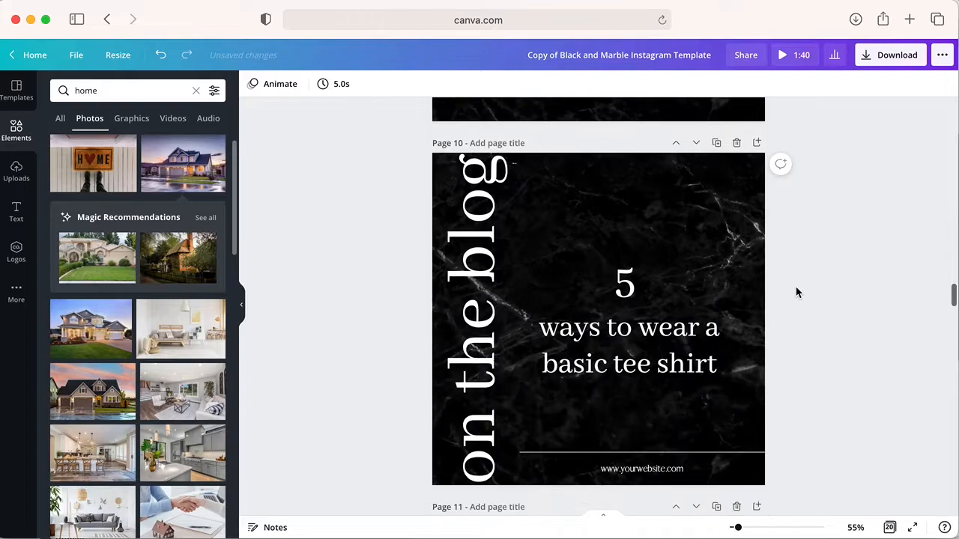
pyautogui.scroll(-10, 796, 294)
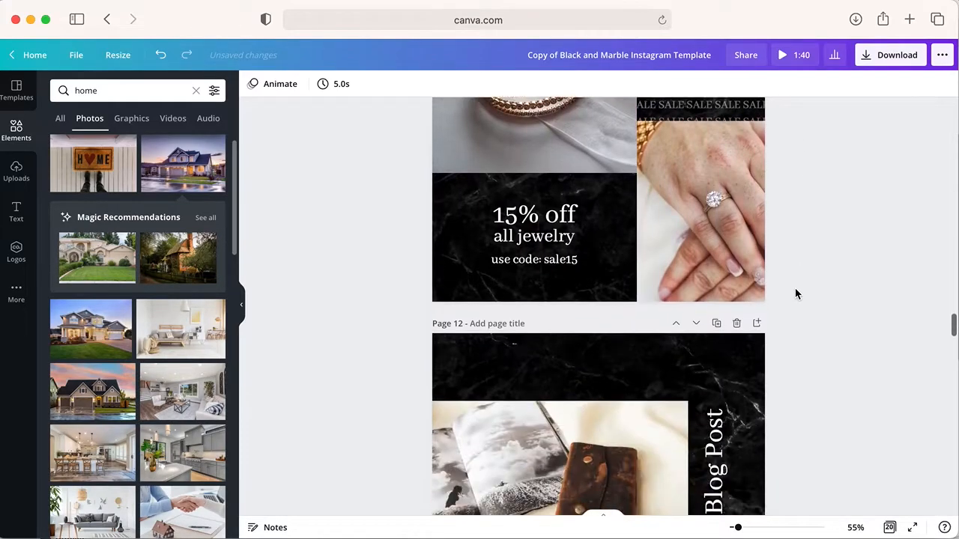
pyautogui.scroll(-12, 796, 294)
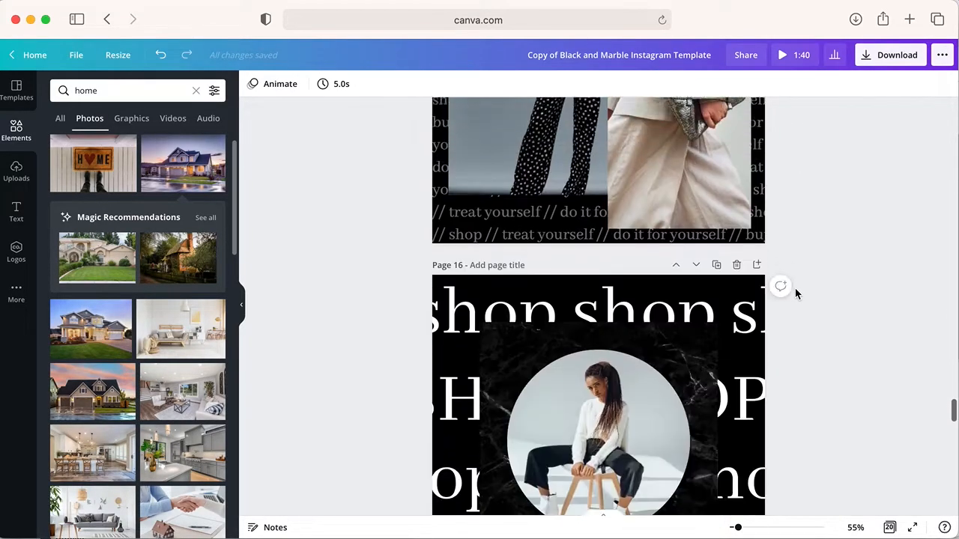
pyautogui.scroll(-2, 674, 225)
pyautogui.click(610, 144)
pyautogui.click(610, 144)
pyautogui.write('sale sale sale')
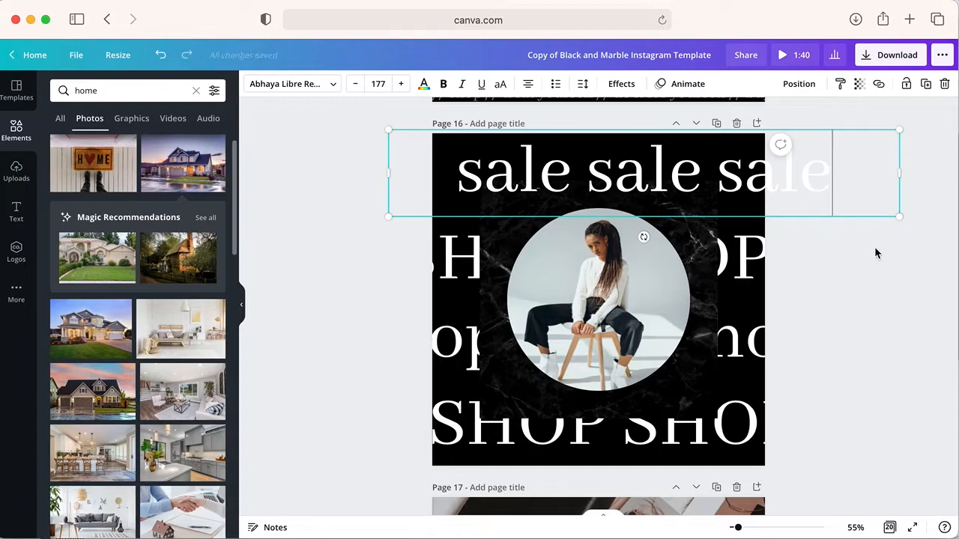
pyautogui.click(866, 215)
# Step: Shift page 16's top text row slightly left so it starts at the page edge, and set it to uppercase
pyautogui.moveTo(746, 170); pyautogui.dragTo(718, 170)
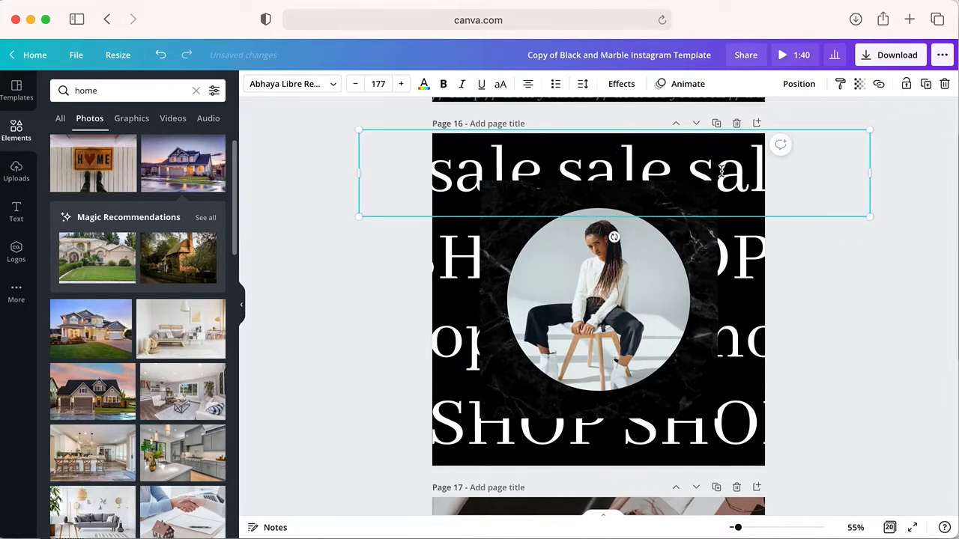
pyautogui.click(502, 88)
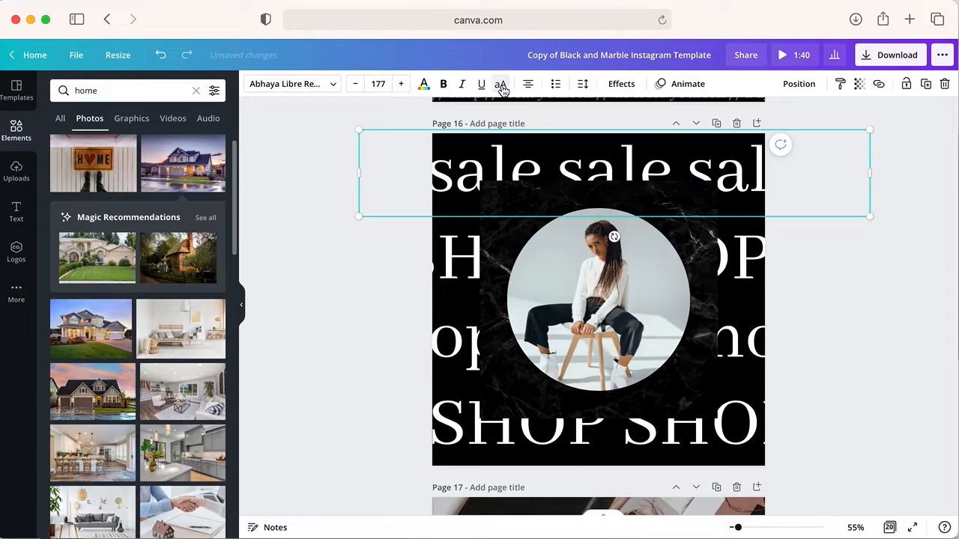
pyautogui.click(501, 85)
pyautogui.click(501, 85)
pyautogui.click(500, 85)
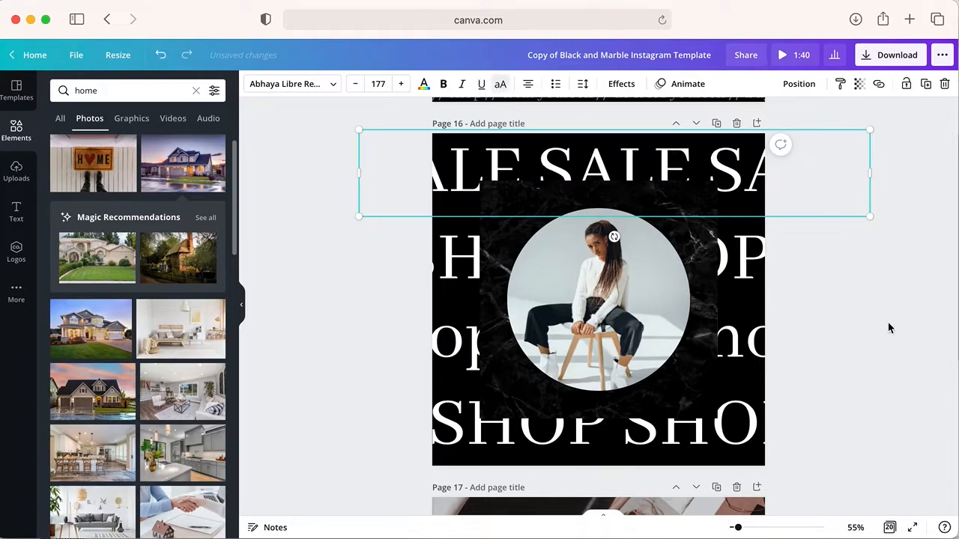
pyautogui.click(827, 307)
# Step: Duplicate page 20 and delete all photos and text from the copy, leaving only the black marble background
pyautogui.scroll(-5, 827, 308)
pyautogui.scroll(-10, 828, 314)
pyautogui.scroll(-3, 828, 313)
pyautogui.scroll(3, 828, 313)
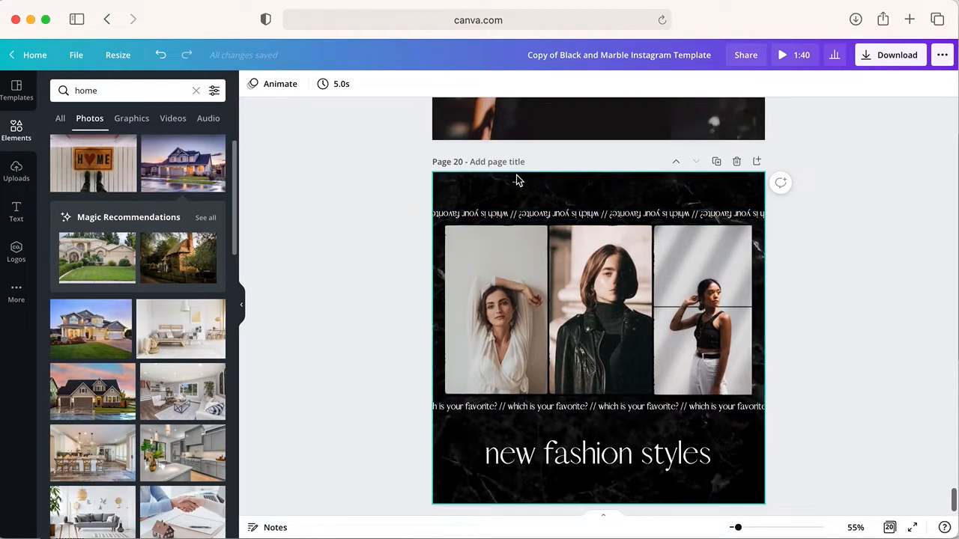
pyautogui.click(717, 163)
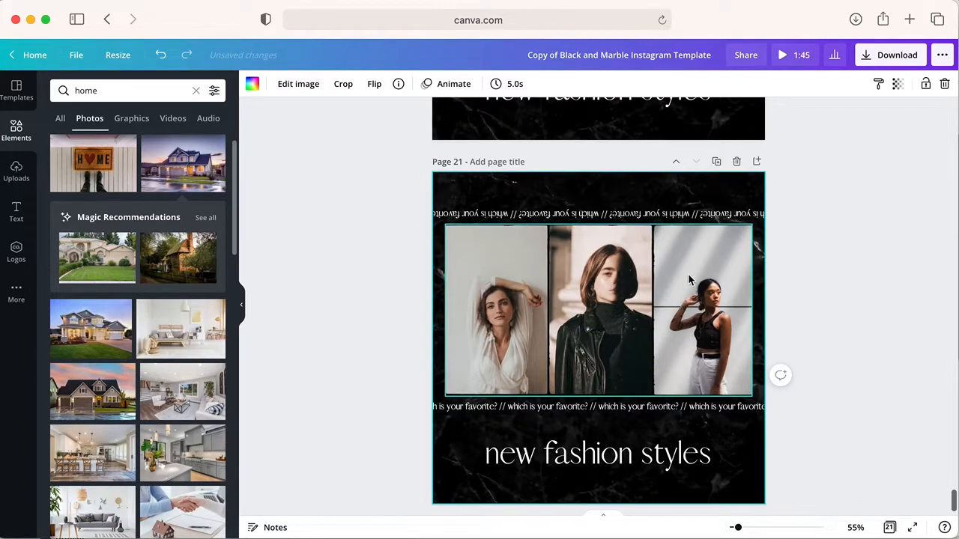
pyautogui.moveTo(460, 187); pyautogui.dragTo(713, 500)
pyautogui.press('BackSpace')
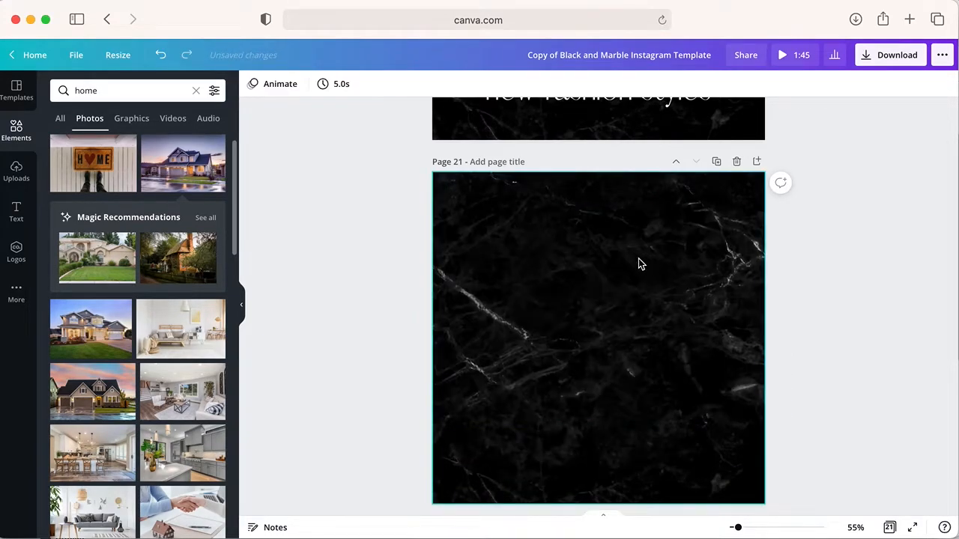
# Step: Add the portrait frame with torn white cracks to the blank marble page 21
pyautogui.scroll(-2, 636, 344)
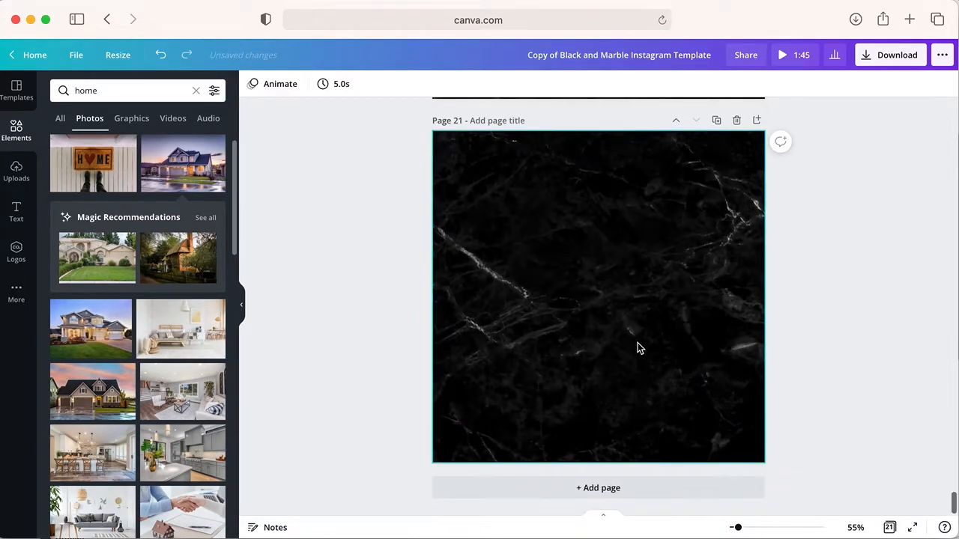
pyautogui.click(13, 135)
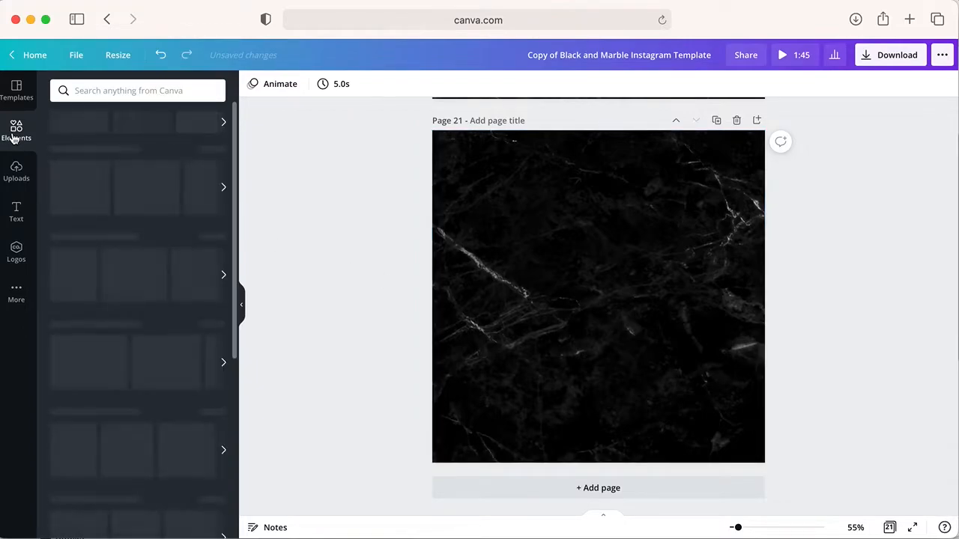
pyautogui.scroll(-4, 139, 219)
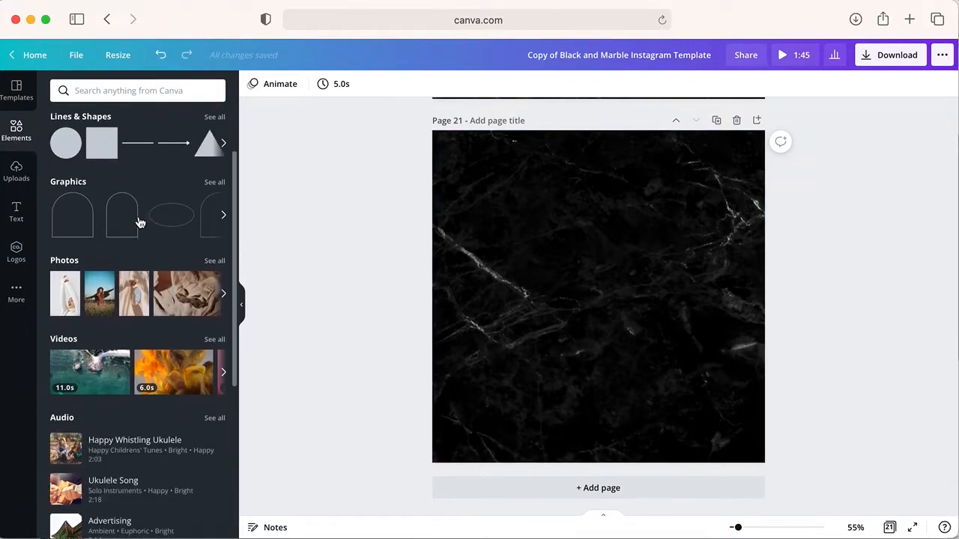
pyautogui.scroll(-3, 142, 222)
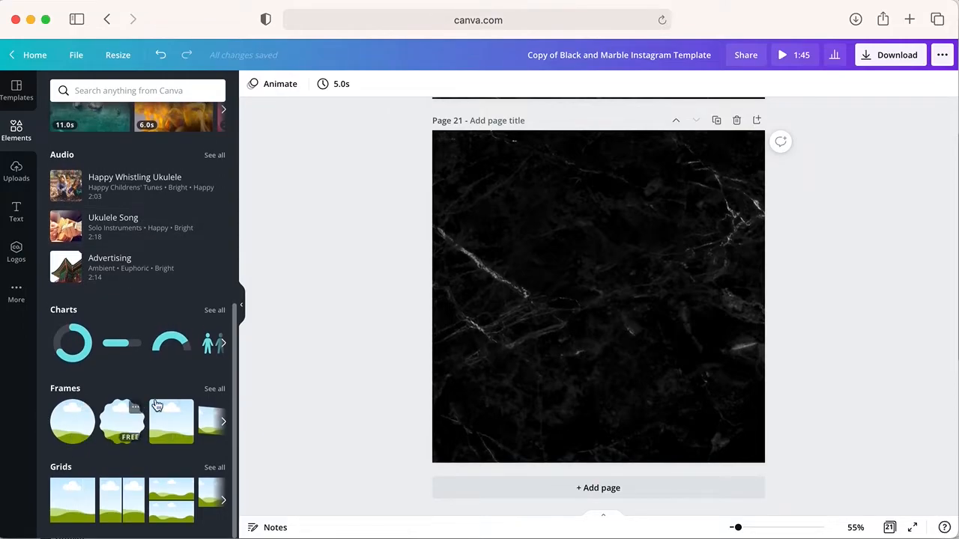
pyautogui.click(214, 390)
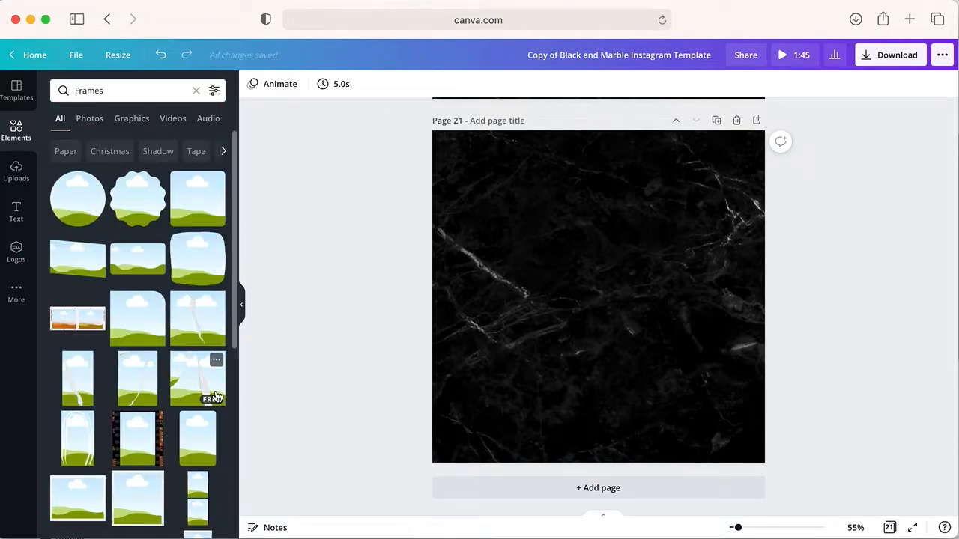
pyautogui.moveTo(135, 347); pyautogui.dragTo(576, 267)
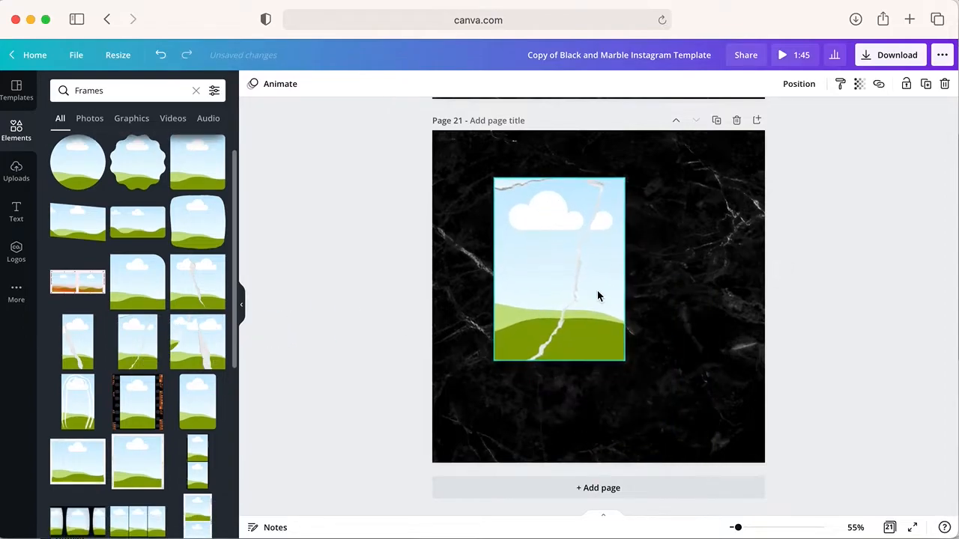
# Step: Enlarge the torn frame on page 21 to about half the page width and center it on the page
pyautogui.moveTo(632, 364); pyautogui.dragTo(651, 349)
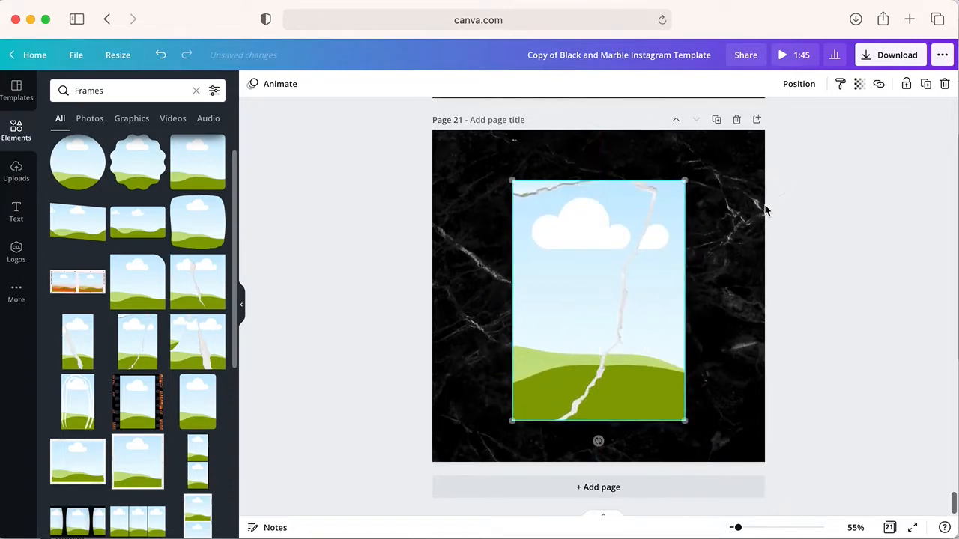
pyautogui.click(795, 84)
pyautogui.click(678, 187)
pyautogui.click(844, 355)
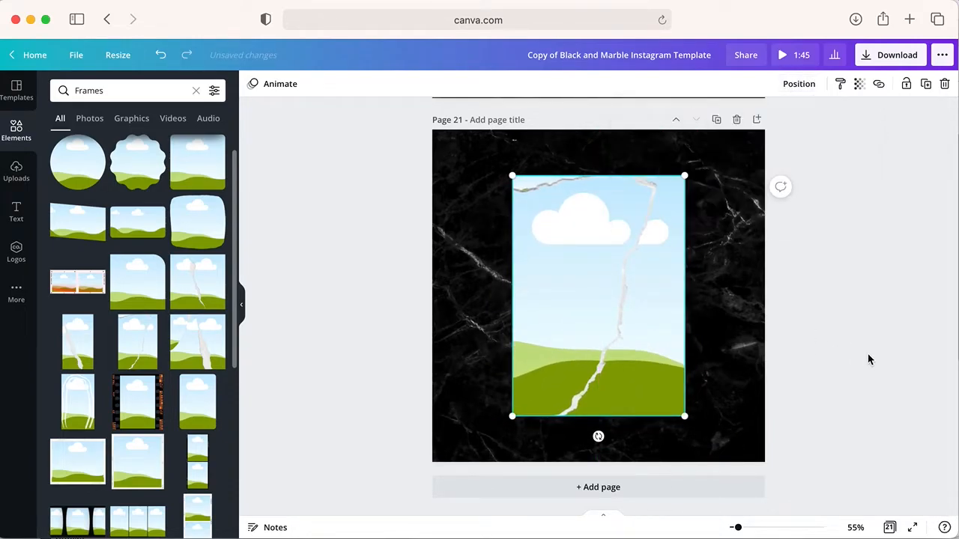
# Step: Fill all three sections of page 21's torn frame with the uploaded photo of the woman in a black jacket
pyautogui.click(15, 179)
pyautogui.moveTo(74, 225); pyautogui.dragTo(538, 283)
pyautogui.moveTo(71, 228); pyautogui.dragTo(653, 315)
pyautogui.moveTo(71, 225); pyautogui.dragTo(530, 180)
pyautogui.click(812, 317)
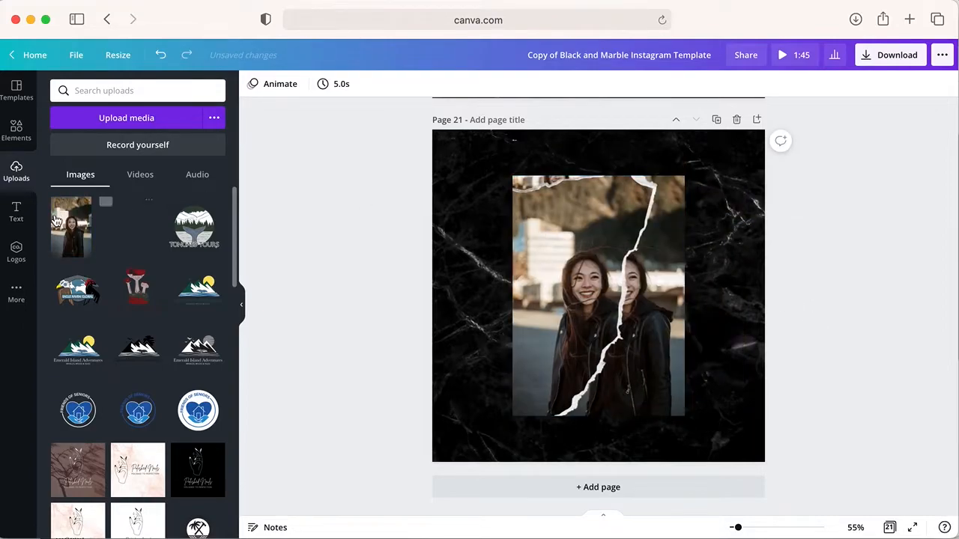
pyautogui.click(18, 213)
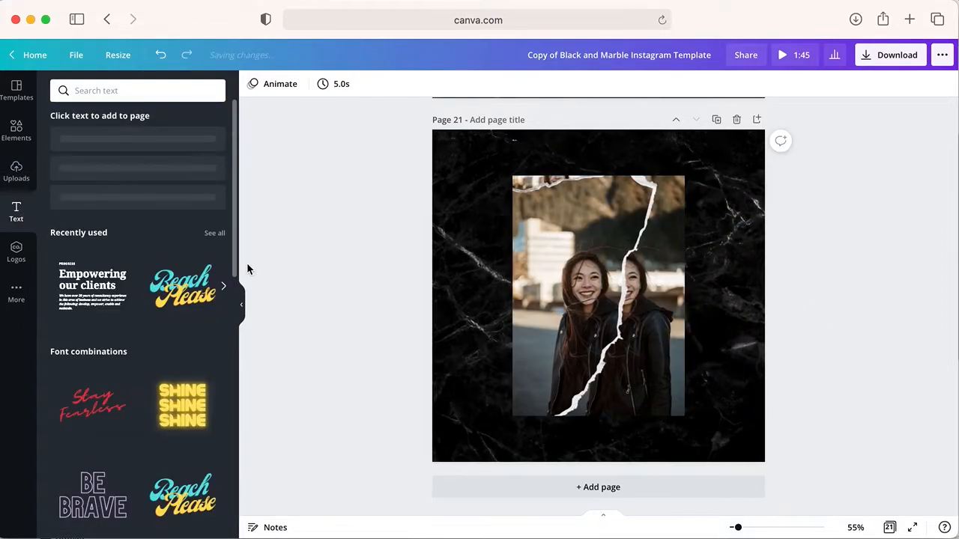
pyautogui.scroll(-5, 97, 285)
pyautogui.scroll(-8, 97, 286)
pyautogui.scroll(7, 98, 285)
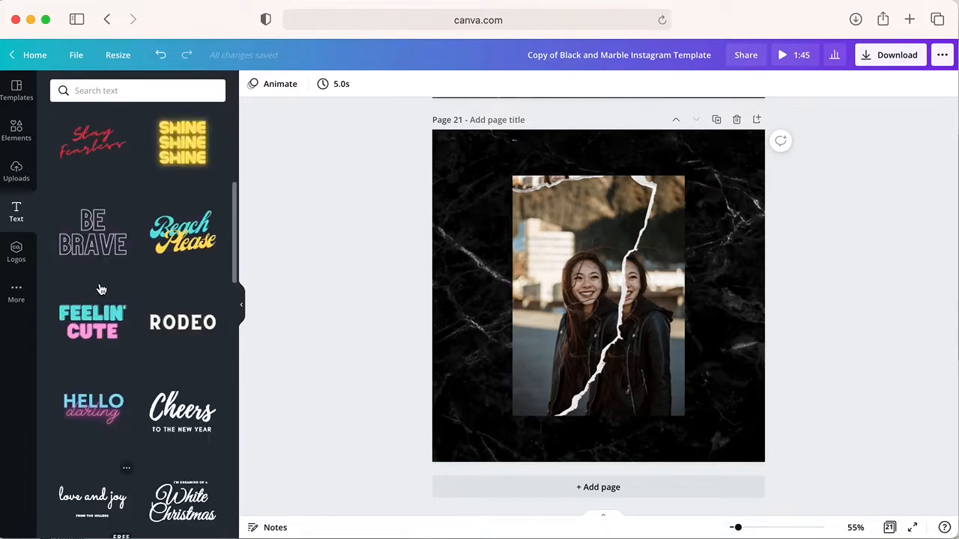
pyautogui.scroll(5, 101, 290)
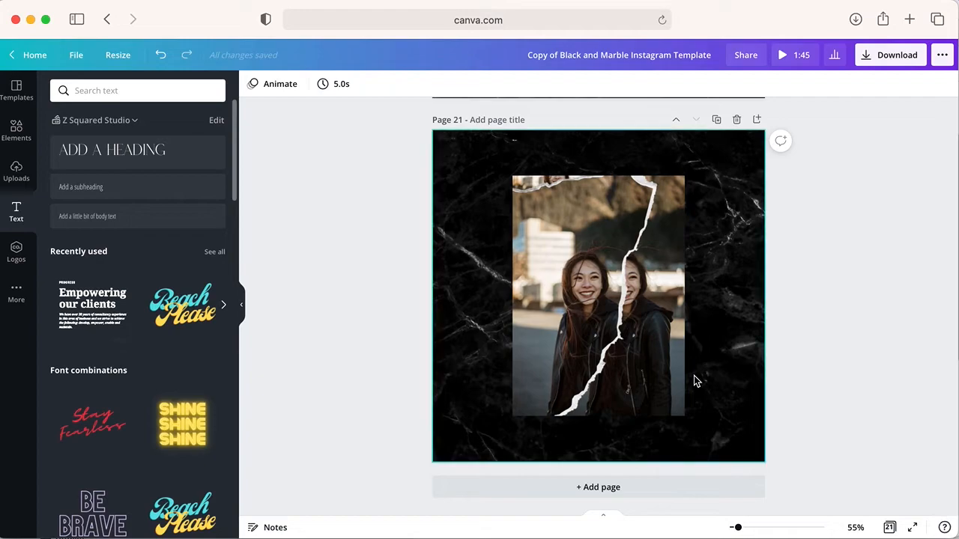
# Step: Copy the "new fashion styles" text from page 20 and paste it onto page 21
pyautogui.scroll(6, 694, 376)
pyautogui.scroll(-3, 694, 375)
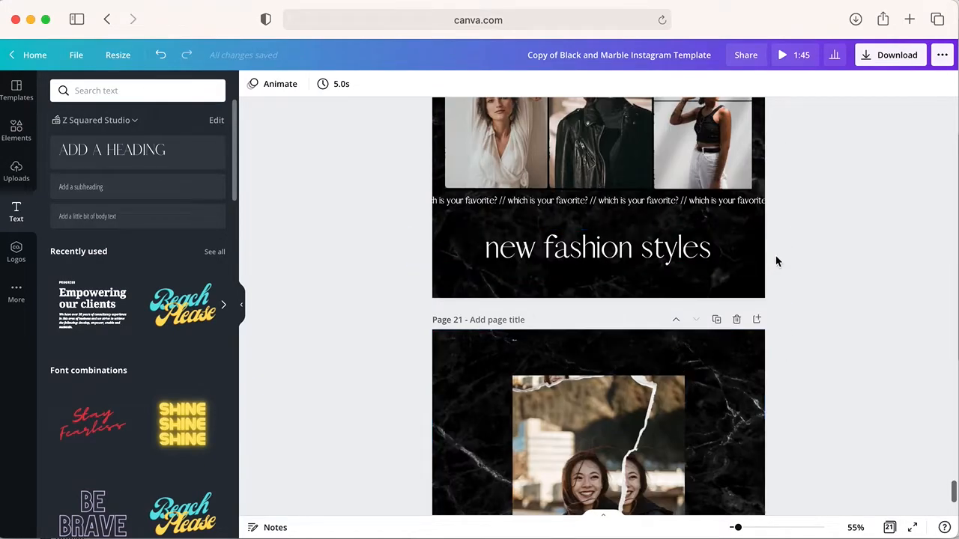
pyautogui.click(739, 255)
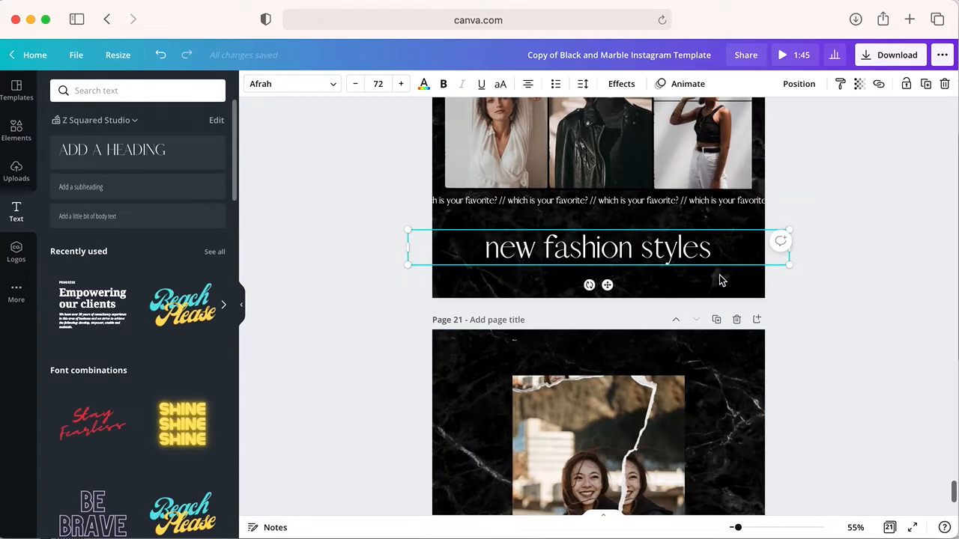
pyautogui.scroll(-5, 715, 292)
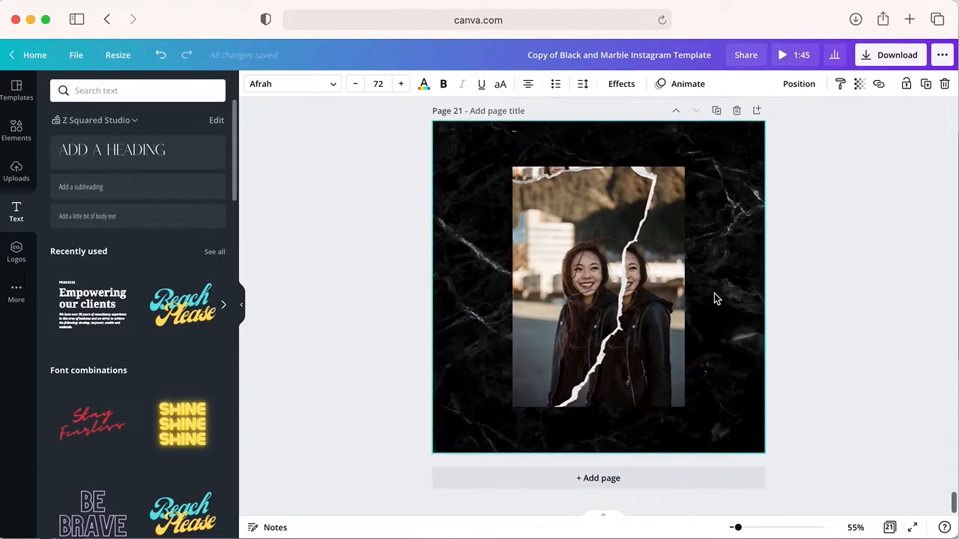
pyautogui.click(715, 294)
pyautogui.write('new fashion styles')
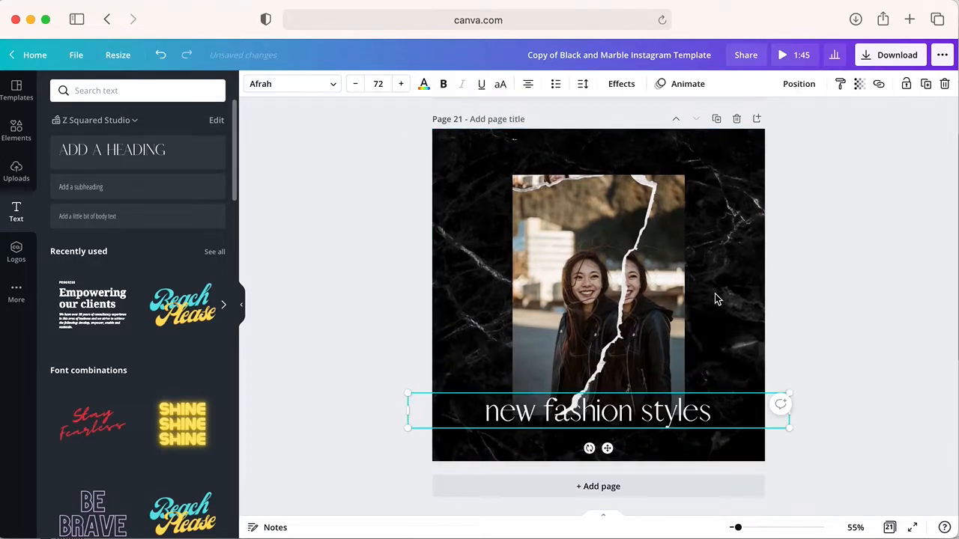
# Step: Place the "new fashion styles" text centered below page 21's photo and shift the torn photo frame slightly upward
pyautogui.click(708, 326)
pyautogui.click(696, 418)
pyautogui.moveTo(696, 419); pyautogui.dragTo(696, 440)
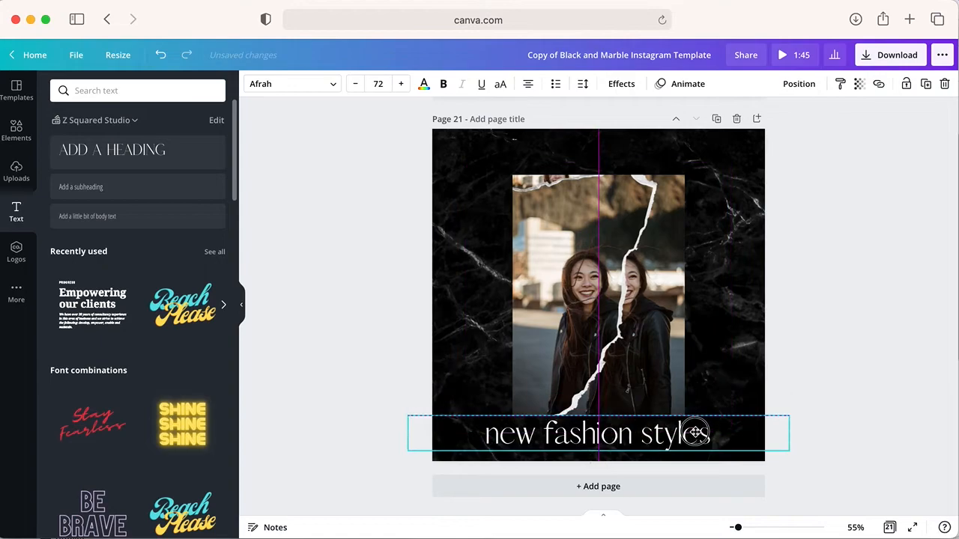
pyautogui.click(689, 326)
pyautogui.click(663, 327)
pyautogui.moveTo(663, 326)
pyautogui.mouseDown()
pyautogui.moveTo(656, 301)
pyautogui.moveTo(656, 310)
pyautogui.mouseUp()
pyautogui.click(799, 321)
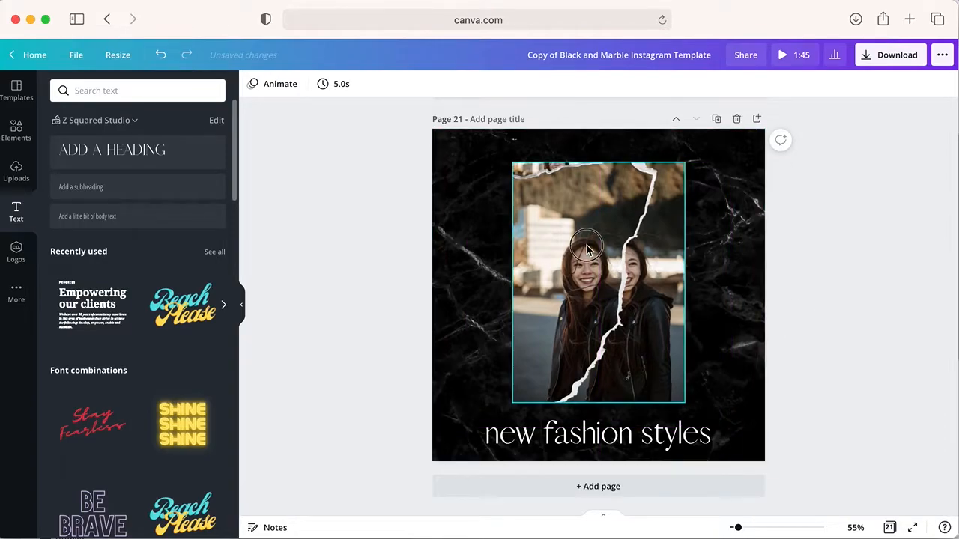
# Step: Enlarge page 21's torn photo frame up to the page's top edge and center it horizontally above the text
pyautogui.click(598, 165)
pyautogui.moveTo(685, 162); pyautogui.dragTo(716, 134)
pyautogui.moveTo(655, 200); pyautogui.dragTo(643, 198)
pyautogui.click(776, 292)
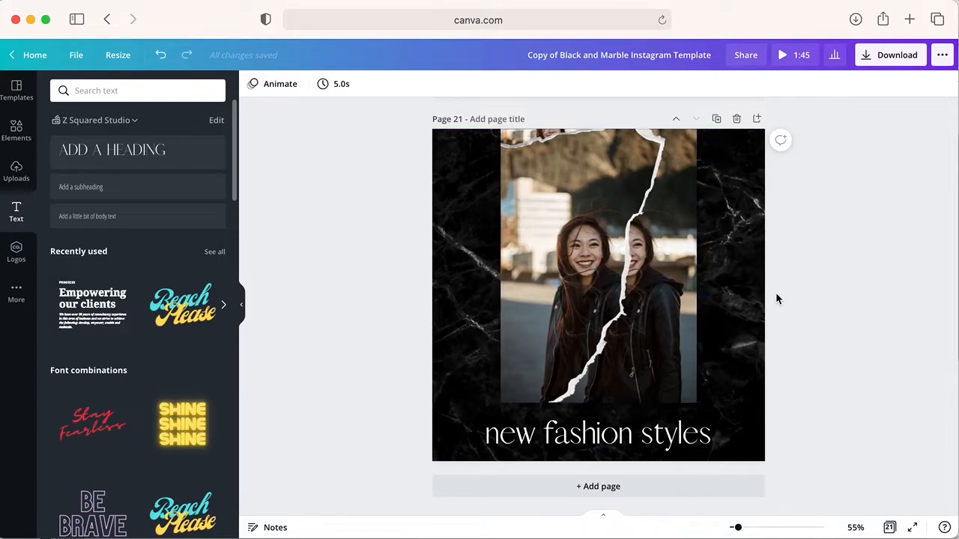
# Step: Try out the white scribble graphic over the left edge of page 21's photo and delete it again
pyautogui.click(12, 133)
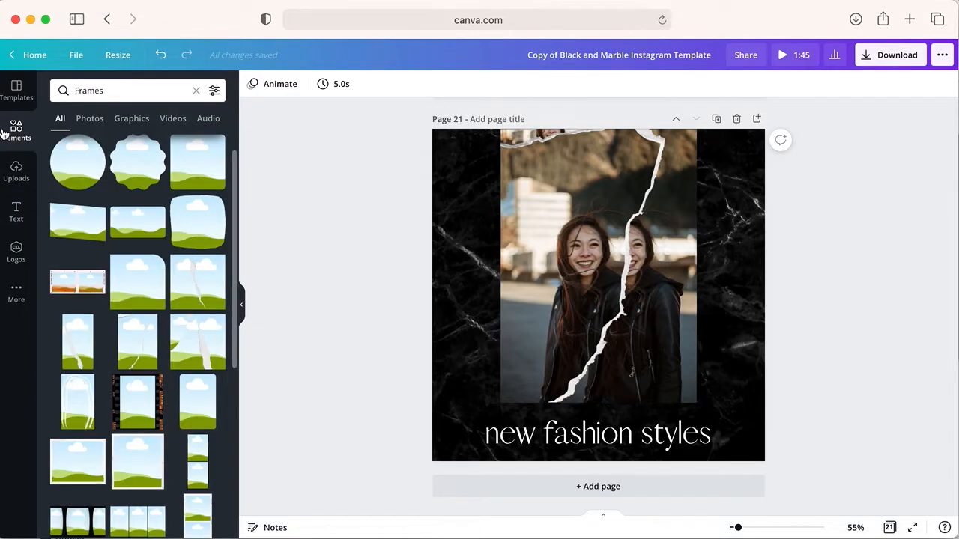
pyautogui.click(196, 90)
pyautogui.scroll(-5, 171, 271)
pyautogui.scroll(5, 171, 276)
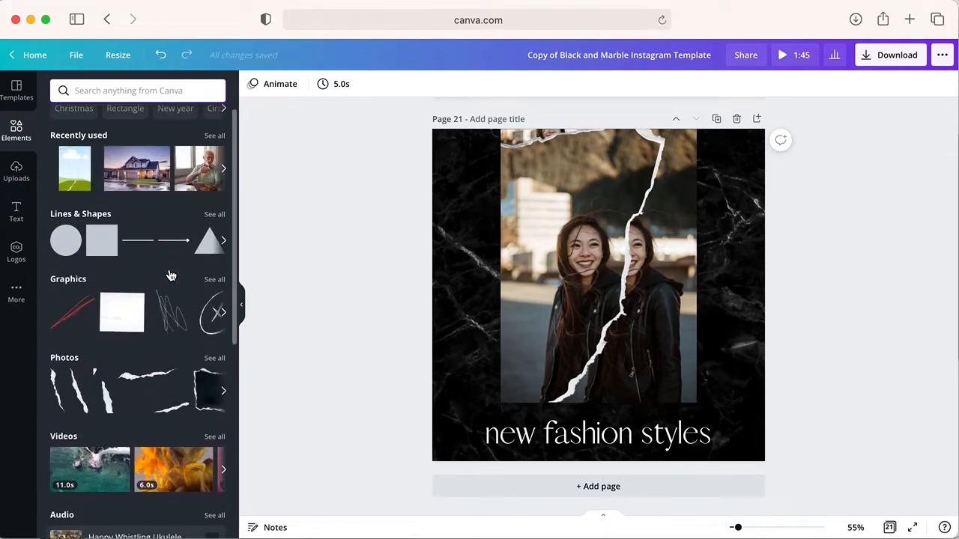
pyautogui.click(213, 279)
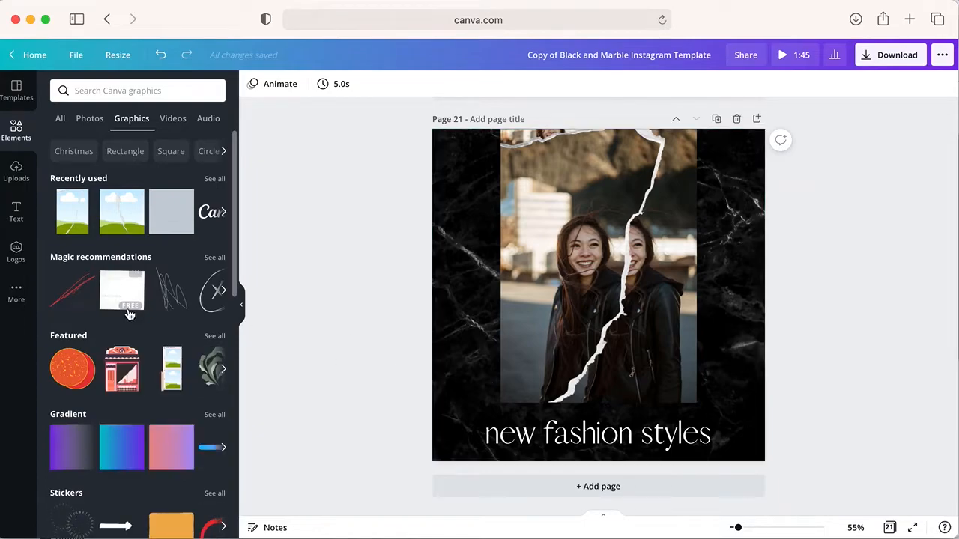
pyautogui.moveTo(598, 310)
pyautogui.mouseDown()
pyautogui.moveTo(490, 334)
pyautogui.moveTo(477, 324)
pyautogui.mouseUp()
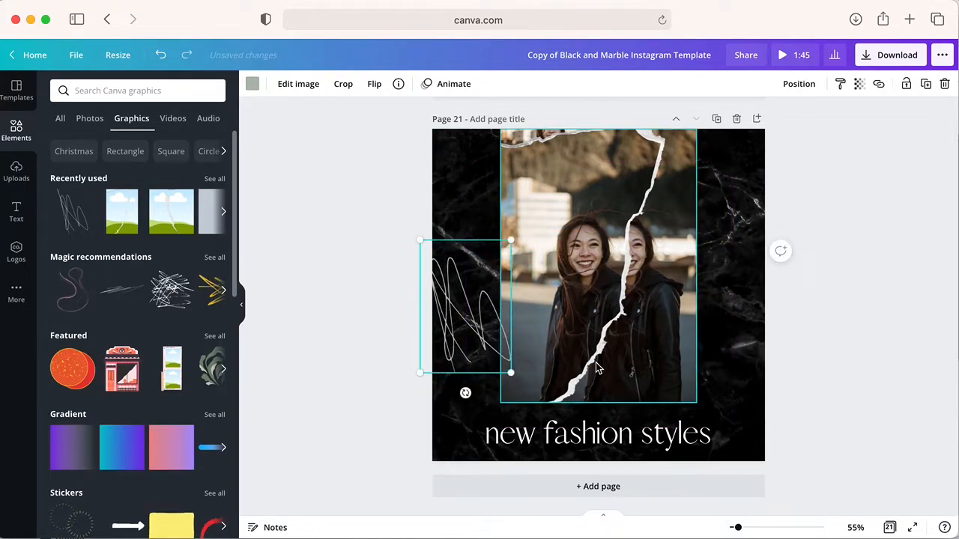
pyautogui.click(841, 392)
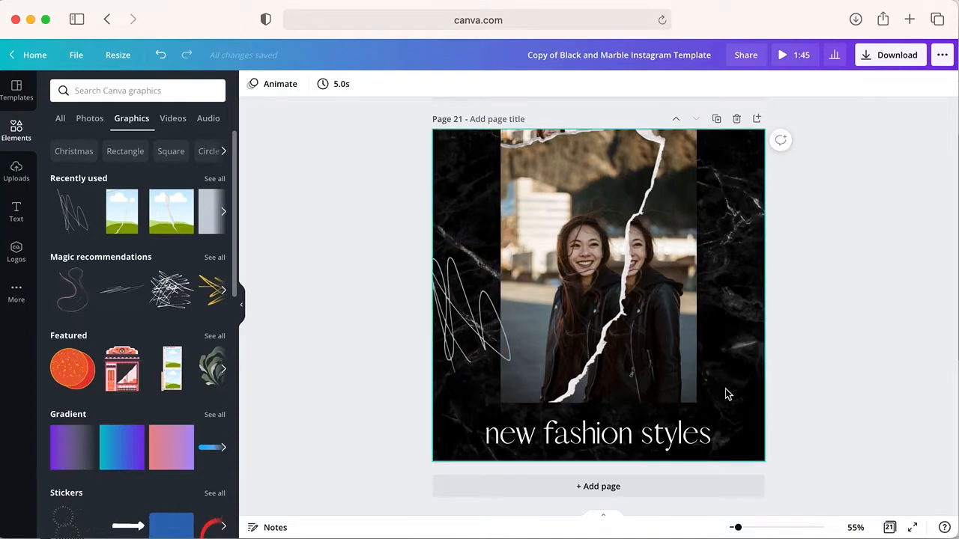
pyautogui.click(510, 338)
pyautogui.press('Delete')
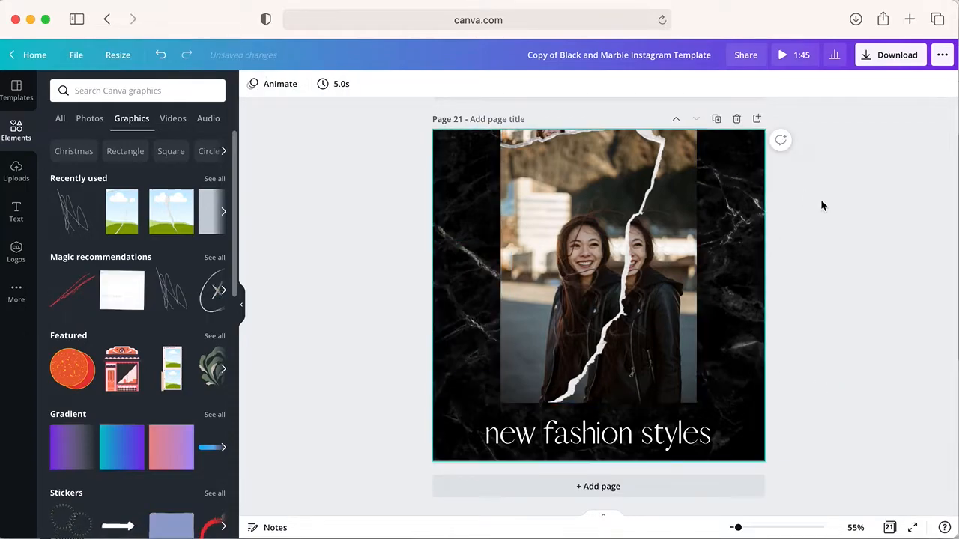
# Step: Set the design's download to PNG format with a size multiplier of 1.5
pyautogui.click(897, 62)
pyautogui.click(824, 133)
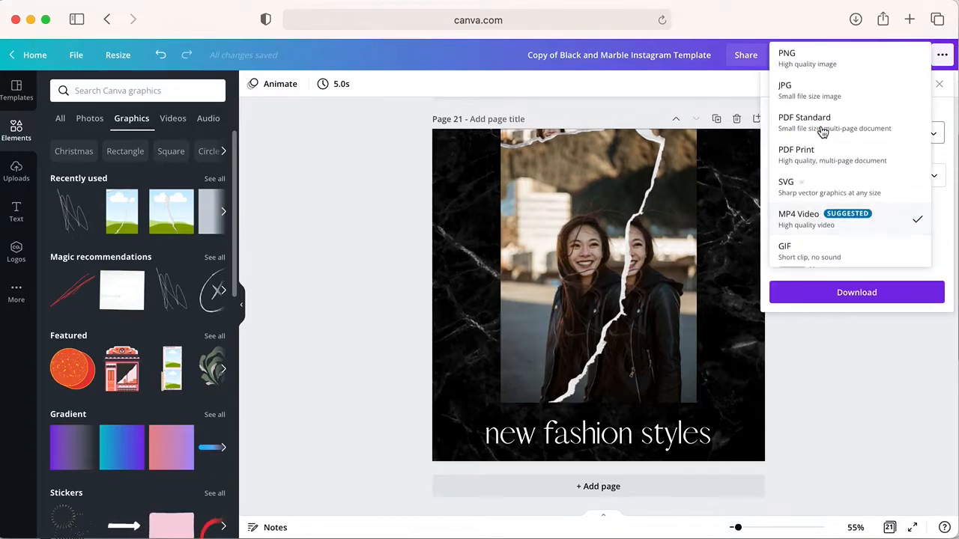
pyautogui.click(839, 67)
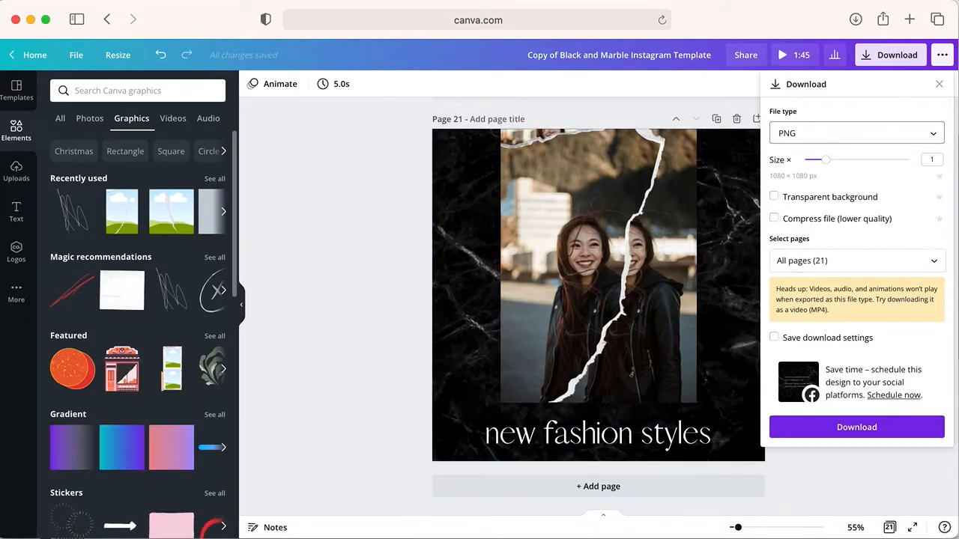
pyautogui.moveTo(825, 159); pyautogui.dragTo(845, 161)
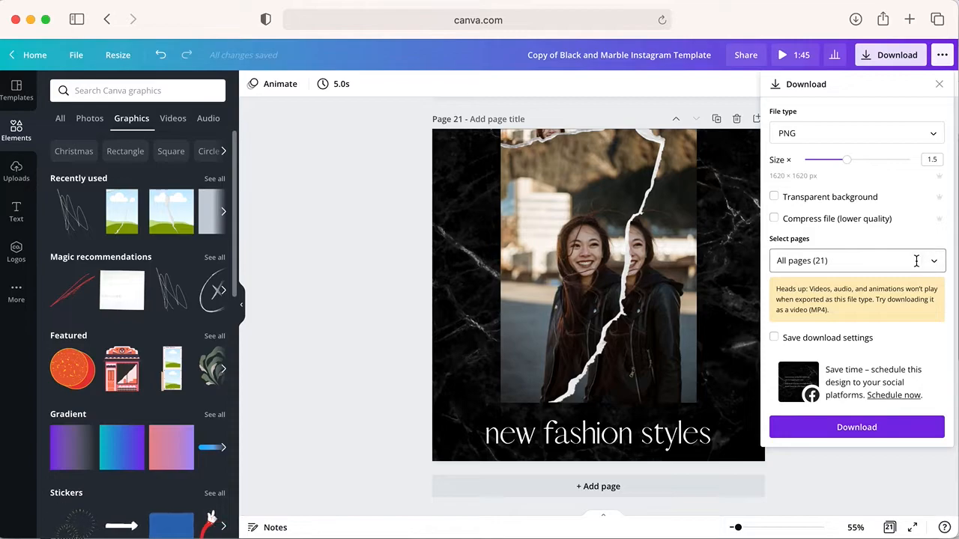
pyautogui.click(842, 428)
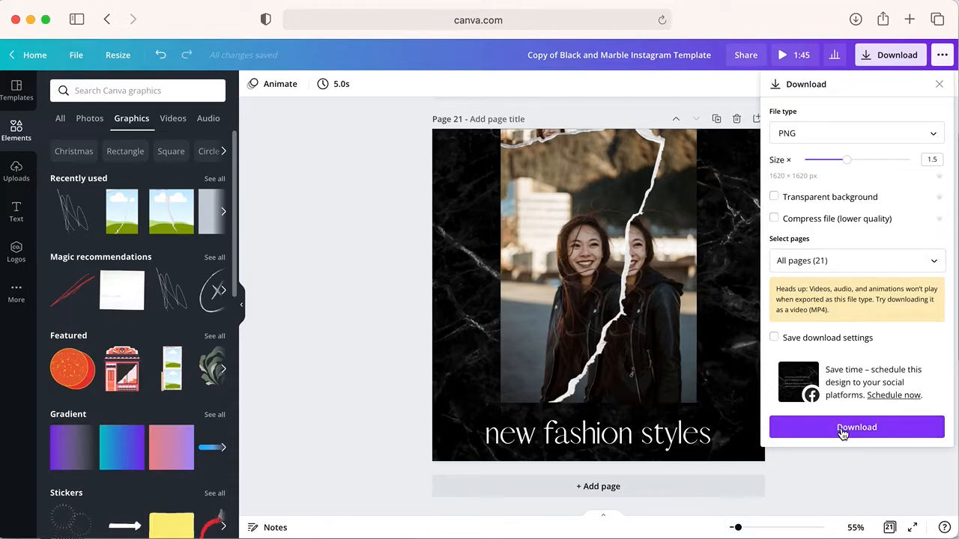
# Step: Limit the download to page 21 only and download the image
pyautogui.click(891, 262)
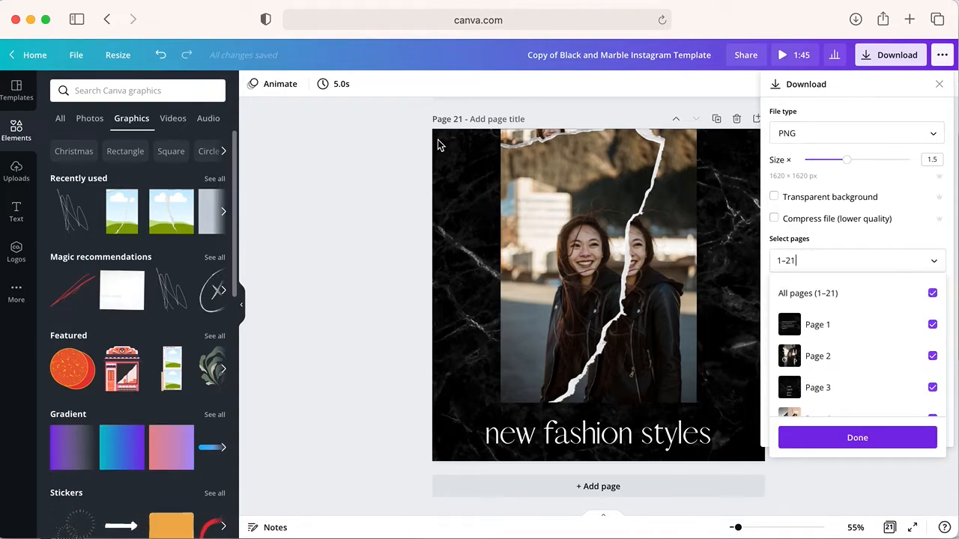
pyautogui.click(933, 292)
pyautogui.scroll(-10, 899, 341)
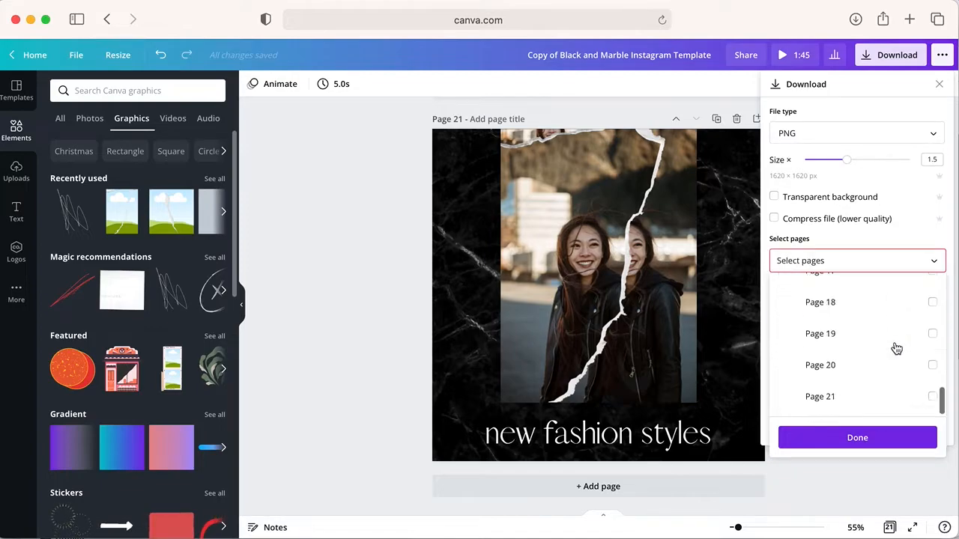
pyautogui.click(865, 397)
pyautogui.click(867, 444)
pyautogui.click(866, 428)
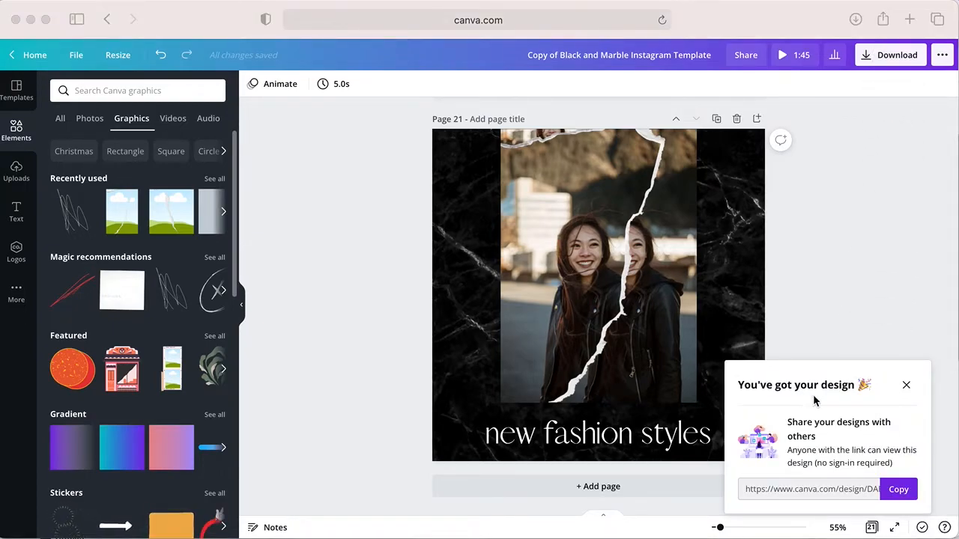
# Step: View the downloaded page 21 image in Preview, shrinking its window and placing it over the design
pyautogui.moveTo(317, 39); pyautogui.dragTo(615, 81)
pyautogui.moveTo(943, 536); pyautogui.dragTo(615, 317)
pyautogui.moveTo(539, 72); pyautogui.dragTo(469, 184)
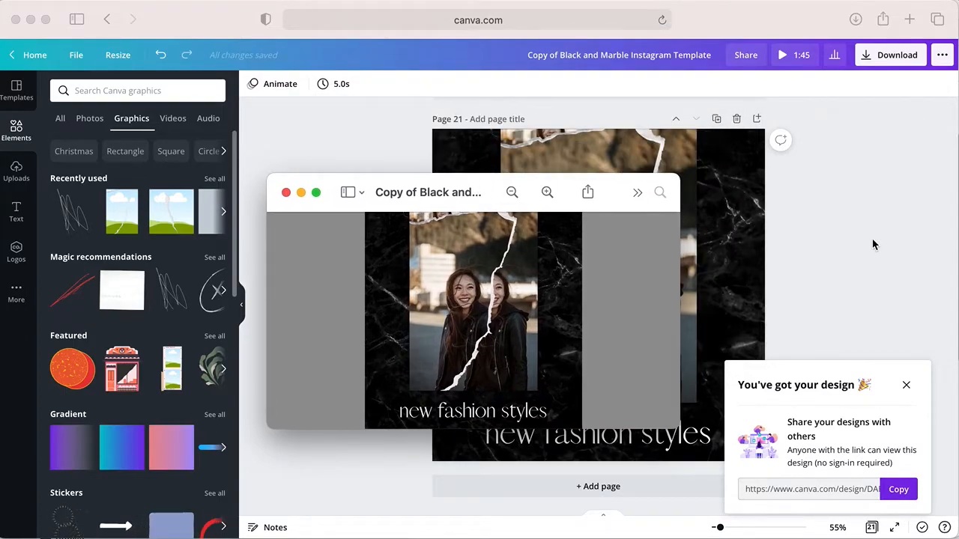